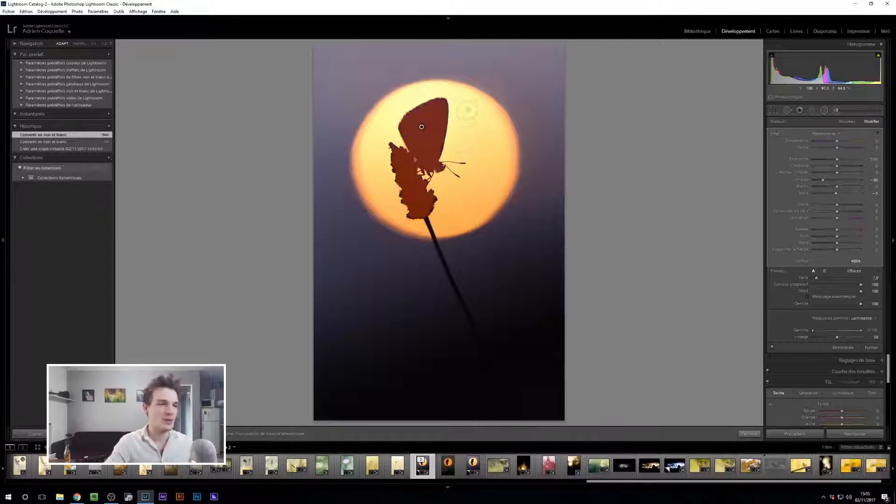
Examine the red mask overlay along the butterfly and flower head up close, and compare the area with the overlay hidden.
{"action": "left_click", "coordinate": [415, 176]}
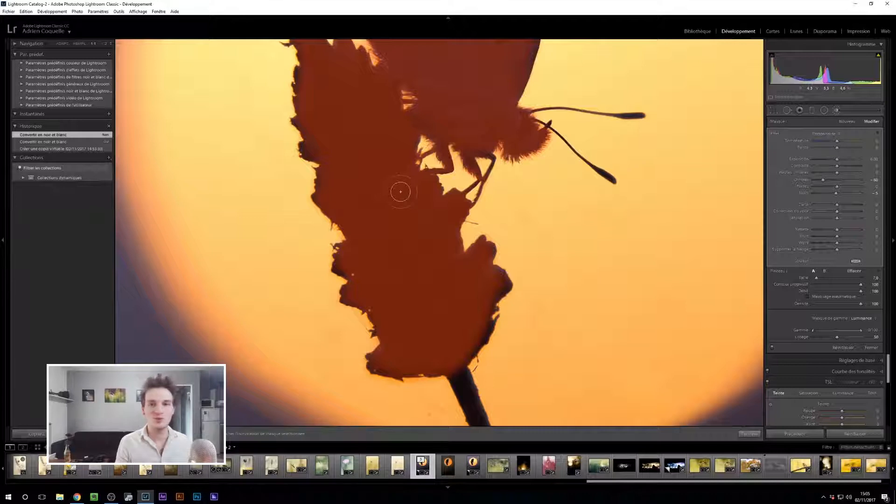
{"action": "left_click_drag", "start_coordinate": [411, 95], "coordinate": [415, 115]}
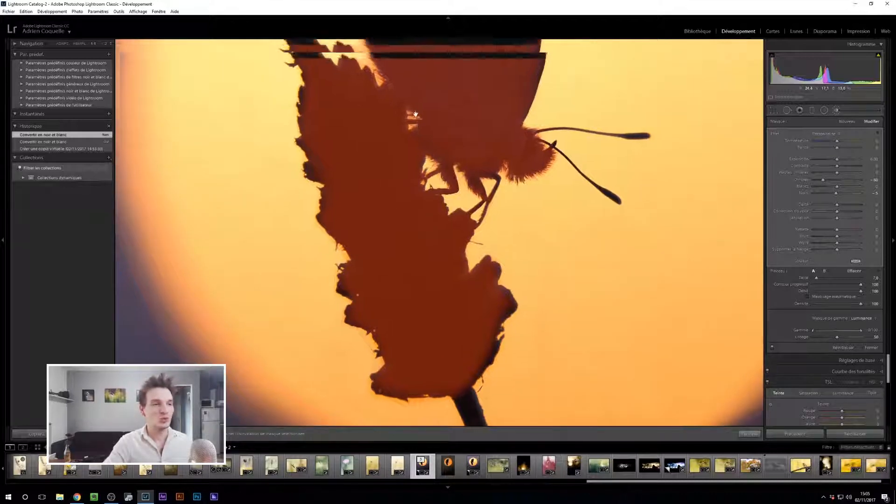
{"action": "left_click_drag", "start_coordinate": [503, 169], "coordinate": [511, 272]}
{"action": "left_click_drag", "start_coordinate": [595, 323], "coordinate": [557, 162]}
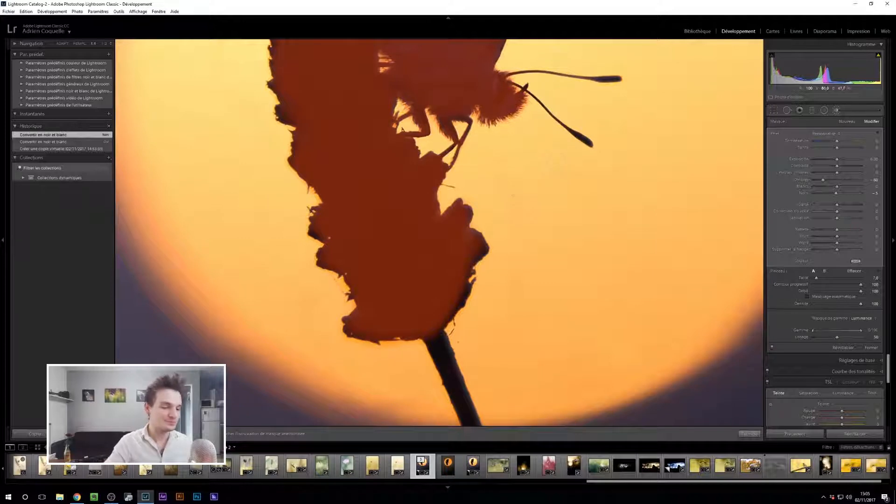
{"action": "key", "text": "o"}
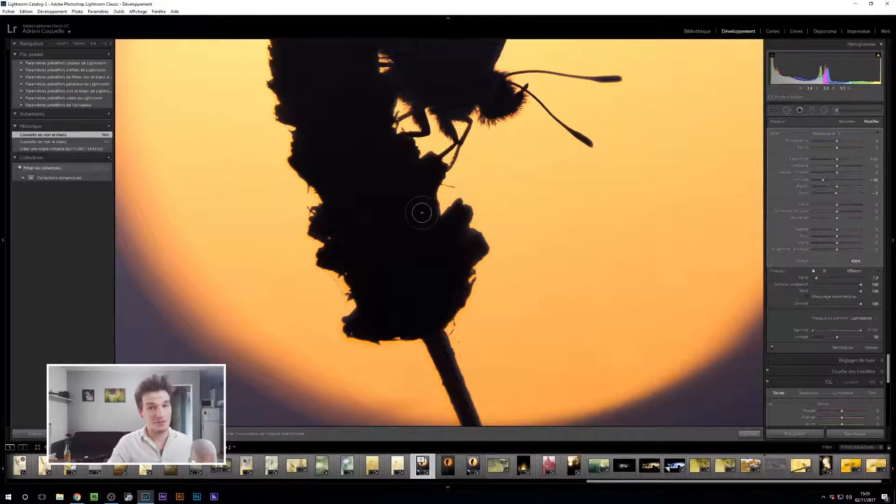
{"action": "key", "text": "z"}
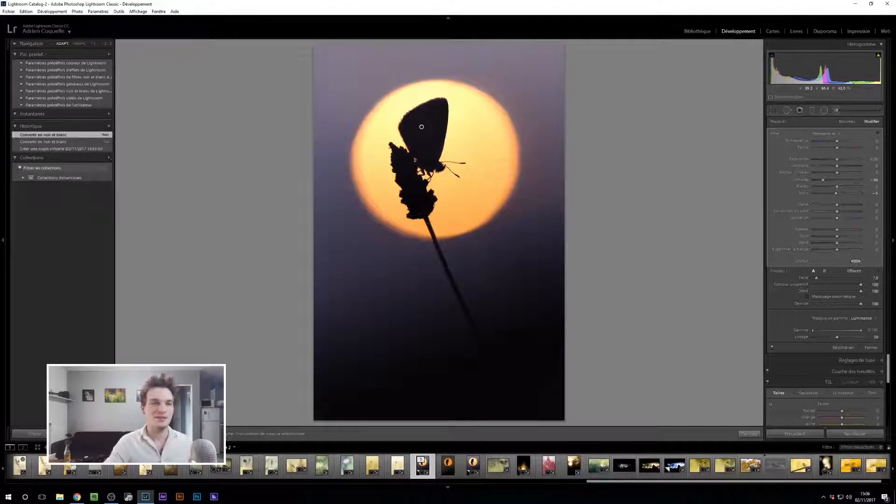
On the next butterfly photo, clear the earlier edits and set Temperature to 4034 and Exposure to +0.42.
{"action": "left_click", "coordinate": [447, 464]}
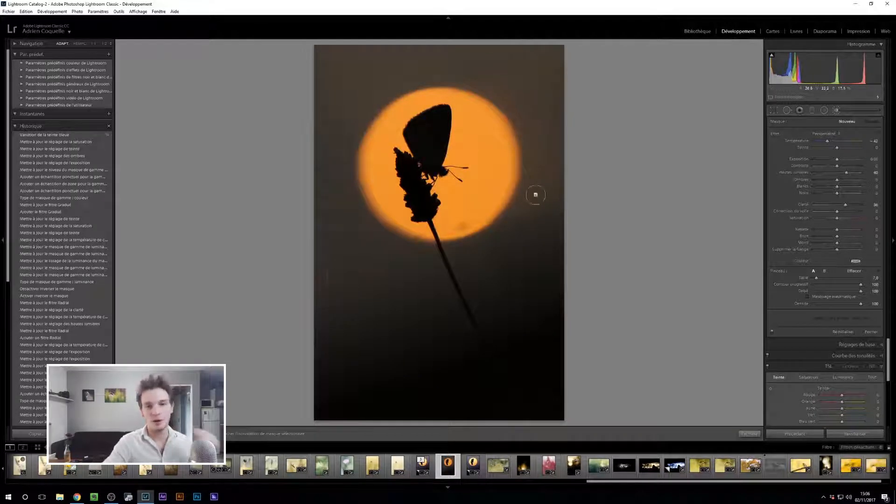
{"action": "left_click", "coordinate": [837, 111]}
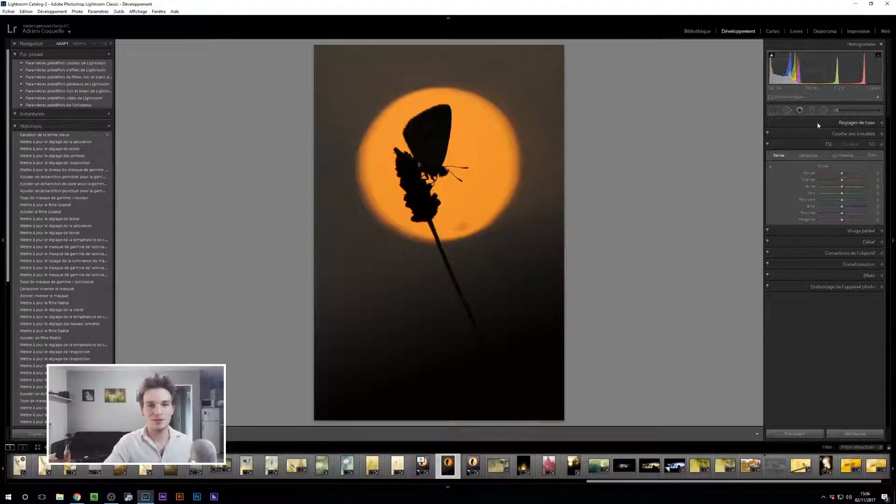
{"action": "left_click", "coordinate": [863, 123]}
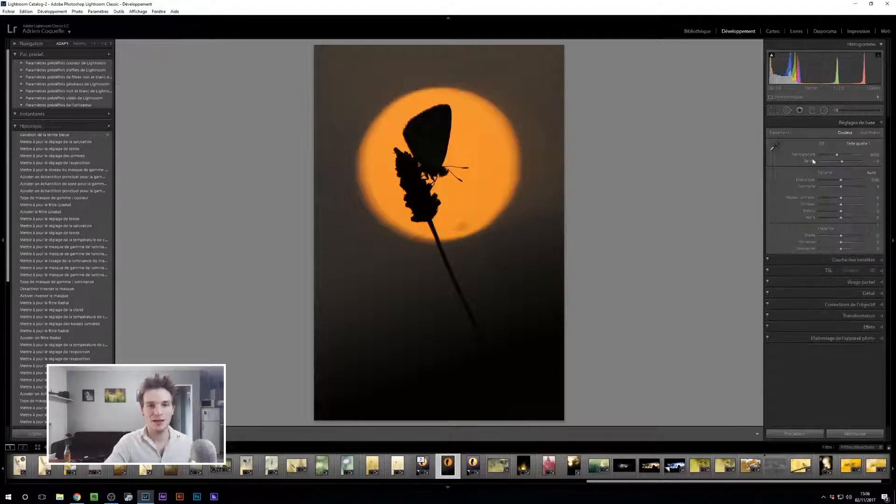
{"action": "left_click_drag", "start_coordinate": [837, 155], "coordinate": [844, 182]}
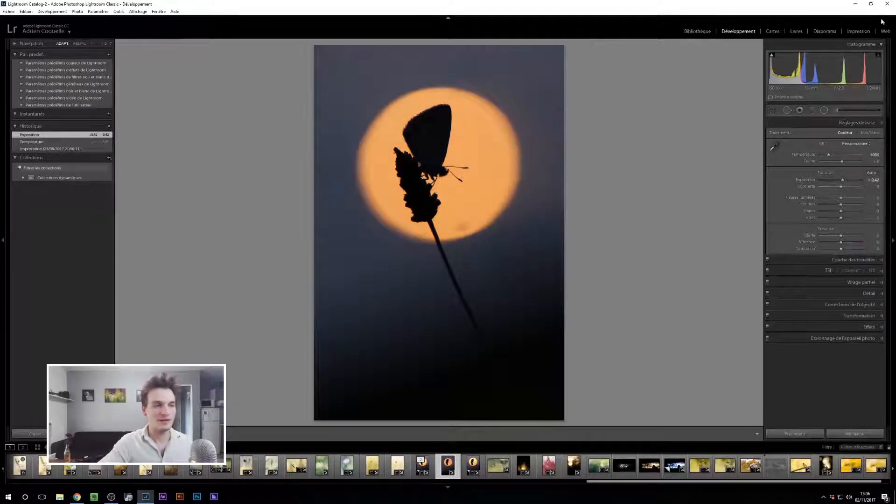
Try to mask the butterfly's wing by hand with the adjustment brush, following its edges and filling the inside.
{"action": "left_click", "coordinate": [837, 111]}
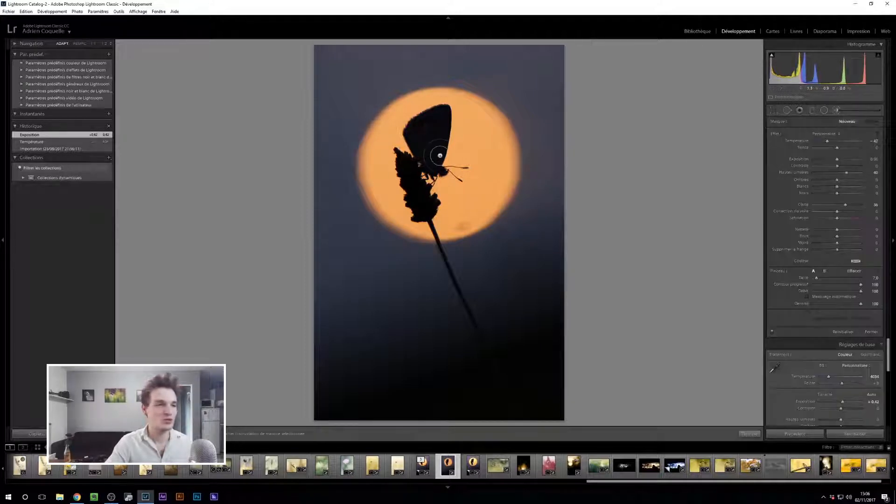
{"action": "key", "text": "z"}
{"action": "left_click_drag", "start_coordinate": [394, 124], "coordinate": [394, 142]}
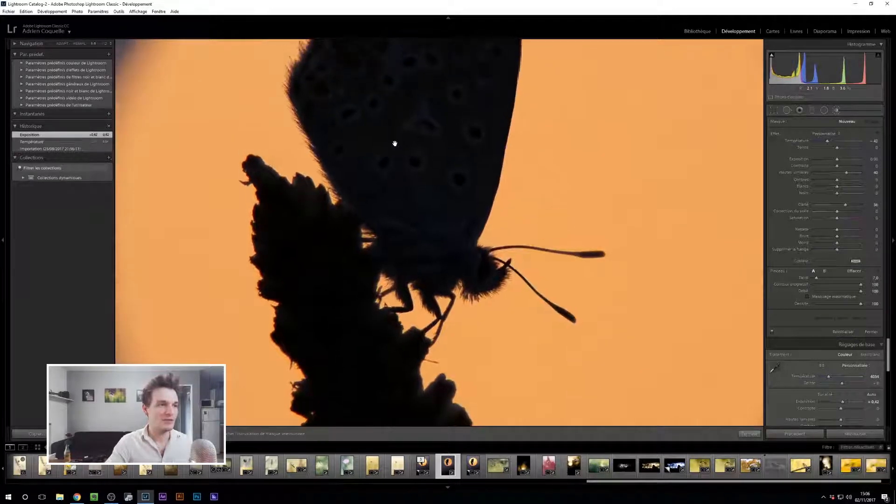
{"action": "mouse_move", "coordinate": [332, 110]}
{"action": "left_mouse_down"}
{"action": "mouse_move", "coordinate": [332, 218]}
{"action": "mouse_move", "coordinate": [348, 218]}
{"action": "mouse_move", "coordinate": [327, 178]}
{"action": "mouse_move", "coordinate": [315, 179]}
{"action": "mouse_move", "coordinate": [318, 202]}
{"action": "mouse_move", "coordinate": [296, 148]}
{"action": "mouse_move", "coordinate": [299, 159]}
{"action": "mouse_move", "coordinate": [305, 132]}
{"action": "mouse_move", "coordinate": [334, 99]}
{"action": "mouse_move", "coordinate": [309, 122]}
{"action": "mouse_move", "coordinate": [319, 93]}
{"action": "left_mouse_up"}
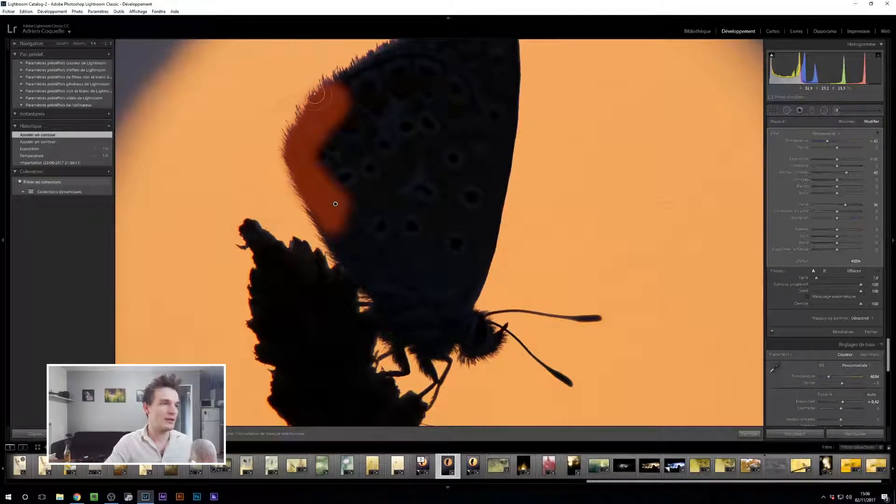
{"action": "left_click_drag", "start_coordinate": [336, 115], "coordinate": [321, 147]}
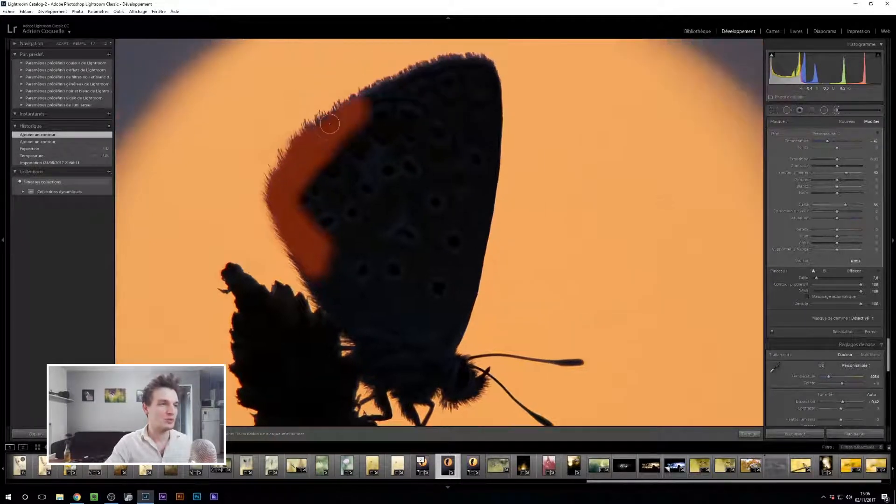
{"action": "mouse_move", "coordinate": [361, 105]}
{"action": "left_mouse_down"}
{"action": "mouse_move", "coordinate": [457, 67]}
{"action": "mouse_move", "coordinate": [416, 84]}
{"action": "mouse_move", "coordinate": [481, 73]}
{"action": "mouse_move", "coordinate": [491, 120]}
{"action": "mouse_move", "coordinate": [487, 64]}
{"action": "mouse_move", "coordinate": [457, 65]}
{"action": "mouse_move", "coordinate": [487, 89]}
{"action": "mouse_move", "coordinate": [488, 124]}
{"action": "mouse_move", "coordinate": [443, 350]}
{"action": "left_mouse_up"}
{"action": "mouse_move", "coordinate": [458, 263]}
{"action": "left_mouse_down"}
{"action": "mouse_move", "coordinate": [406, 286]}
{"action": "mouse_move", "coordinate": [335, 270]}
{"action": "mouse_move", "coordinate": [324, 254]}
{"action": "mouse_move", "coordinate": [324, 299]}
{"action": "mouse_move", "coordinate": [345, 154]}
{"action": "mouse_move", "coordinate": [333, 162]}
{"action": "mouse_move", "coordinate": [340, 202]}
{"action": "mouse_move", "coordinate": [366, 178]}
{"action": "mouse_move", "coordinate": [358, 205]}
{"action": "mouse_move", "coordinate": [369, 132]}
{"action": "left_mouse_up"}
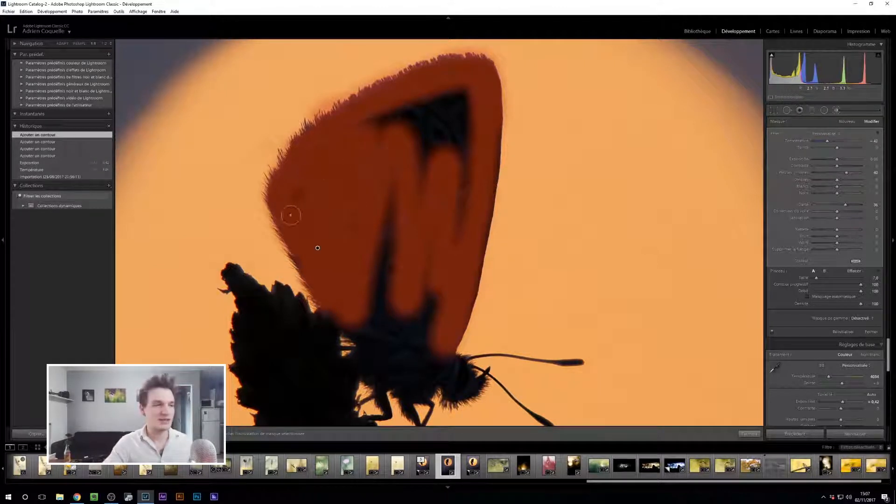
{"action": "left_click", "coordinate": [359, 151]}
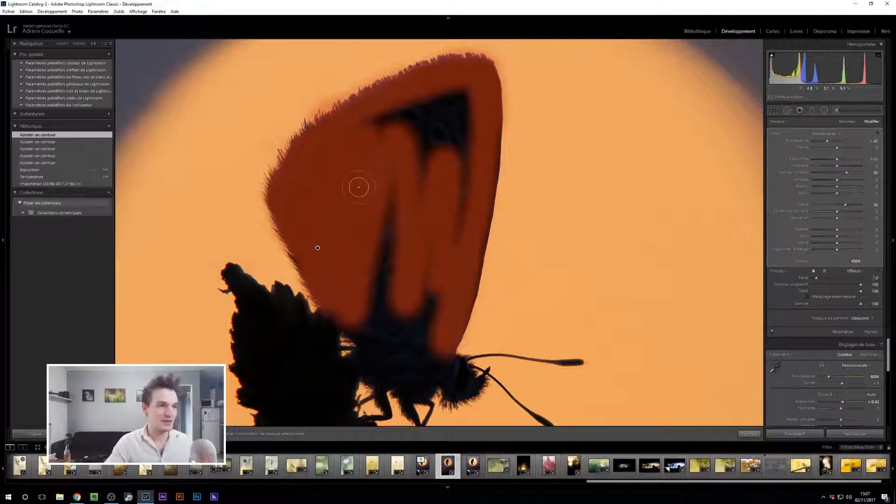
Delete the hand-painted brush mask from the wing and return to the full view of the photo.
{"action": "key", "text": "o"}
{"action": "key", "text": "Delete"}
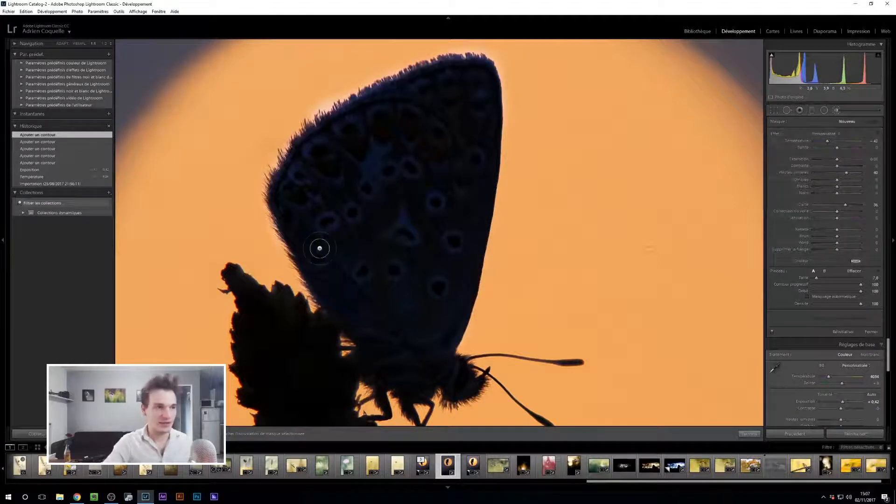
{"action": "left_click", "coordinate": [838, 112]}
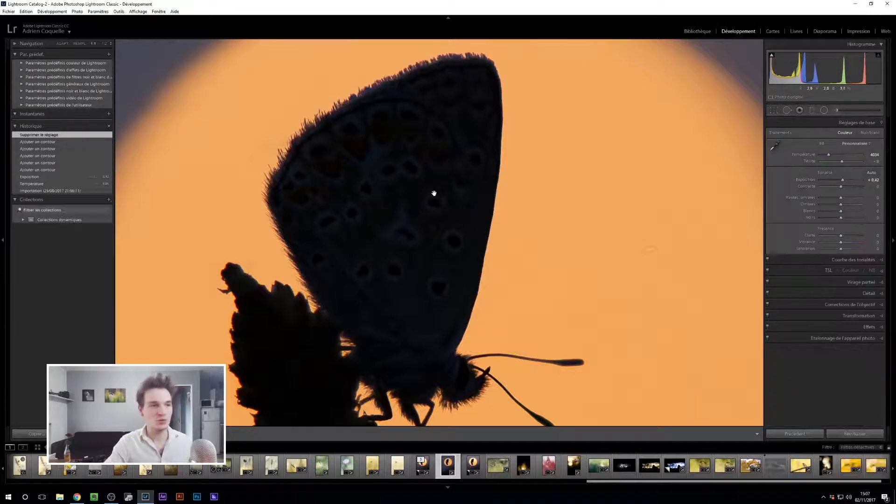
{"action": "left_click", "coordinate": [432, 194]}
{"action": "left_click", "coordinate": [404, 174]}
{"action": "left_click", "coordinate": [413, 182]}
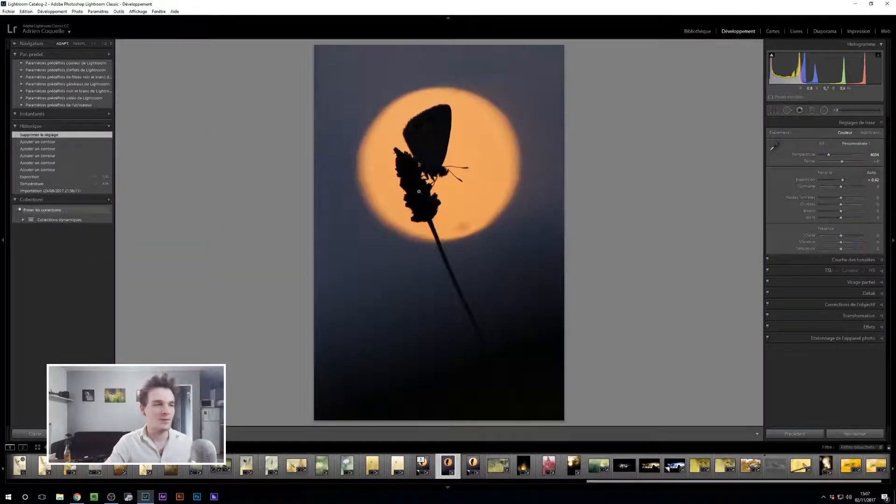
Paint a new adjustment brush mask roughly over the butterfly and the flower head with a slightly larger brush.
{"action": "left_click", "coordinate": [836, 110]}
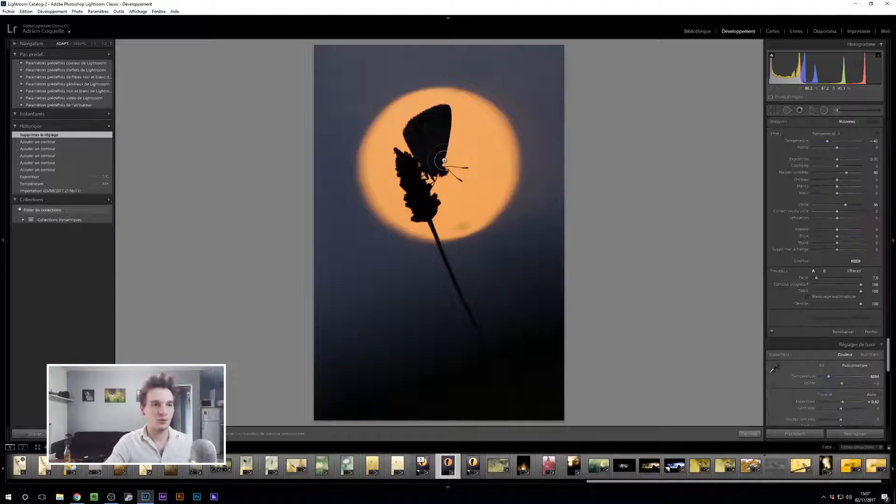
{"action": "scroll", "coordinate": [428, 136], "scroll_direction": "down", "scroll_amount": 4}
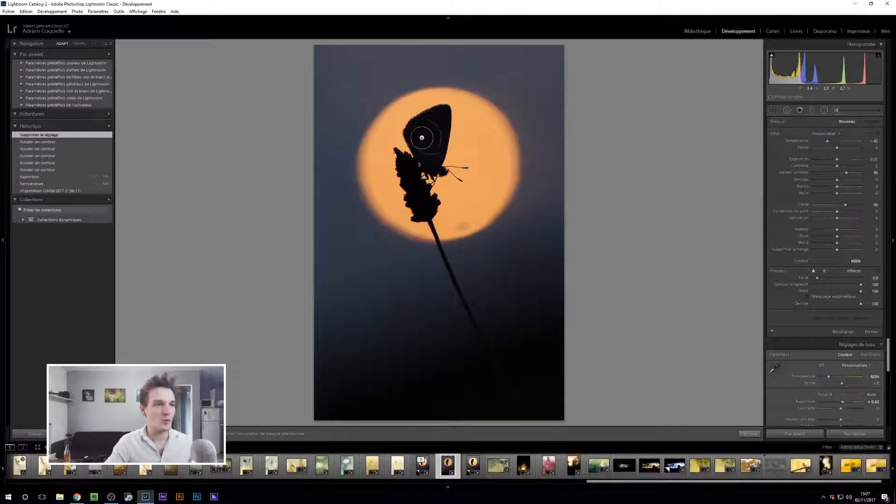
{"action": "mouse_move", "coordinate": [421, 142]}
{"action": "left_mouse_down"}
{"action": "mouse_move", "coordinate": [431, 125]}
{"action": "mouse_move", "coordinate": [409, 135]}
{"action": "mouse_move", "coordinate": [446, 114]}
{"action": "mouse_move", "coordinate": [440, 170]}
{"action": "mouse_move", "coordinate": [460, 186]}
{"action": "left_mouse_up"}
{"action": "mouse_move", "coordinate": [425, 161]}
{"action": "left_mouse_down"}
{"action": "mouse_move", "coordinate": [429, 212]}
{"action": "mouse_move", "coordinate": [417, 228]}
{"action": "mouse_move", "coordinate": [394, 149]}
{"action": "mouse_move", "coordinate": [440, 242]}
{"action": "mouse_move", "coordinate": [438, 232]}
{"action": "left_mouse_up"}
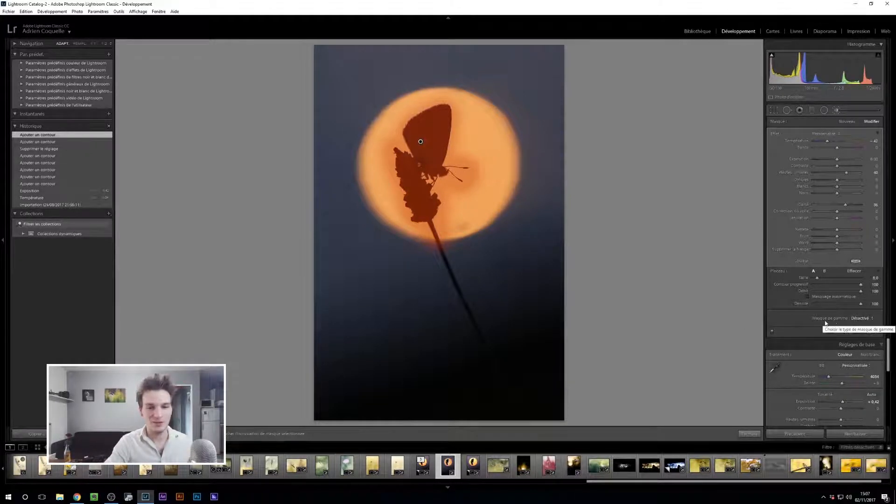
Set the range mask of the new brush adjustment to Luminance and try its lower range limit.
{"action": "left_click", "coordinate": [862, 320]}
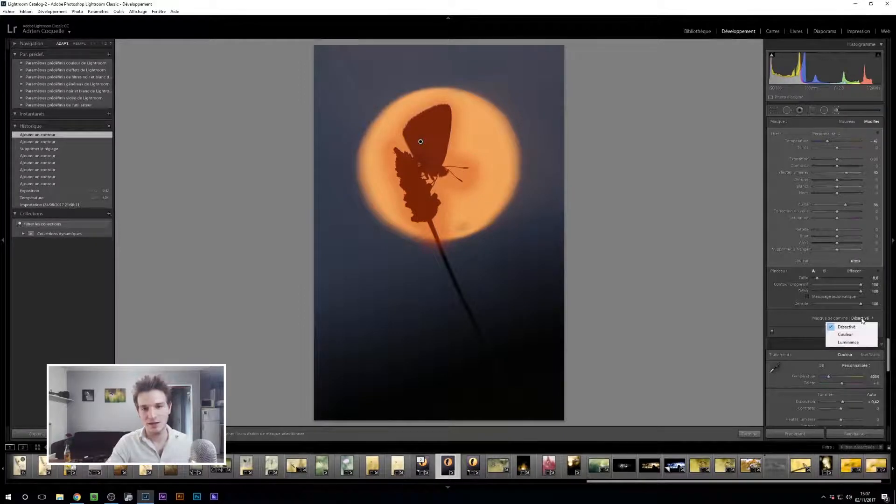
{"action": "left_click", "coordinate": [856, 344]}
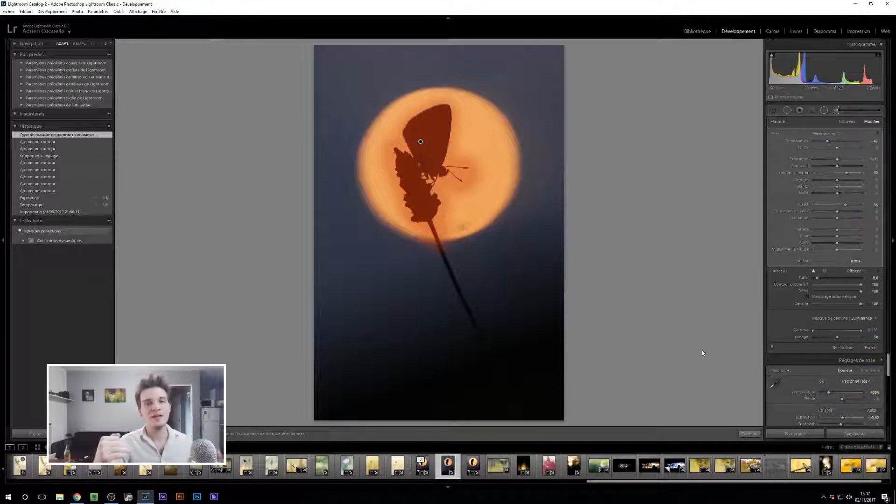
{"action": "left_click_drag", "start_coordinate": [812, 331], "coordinate": [813, 332]}
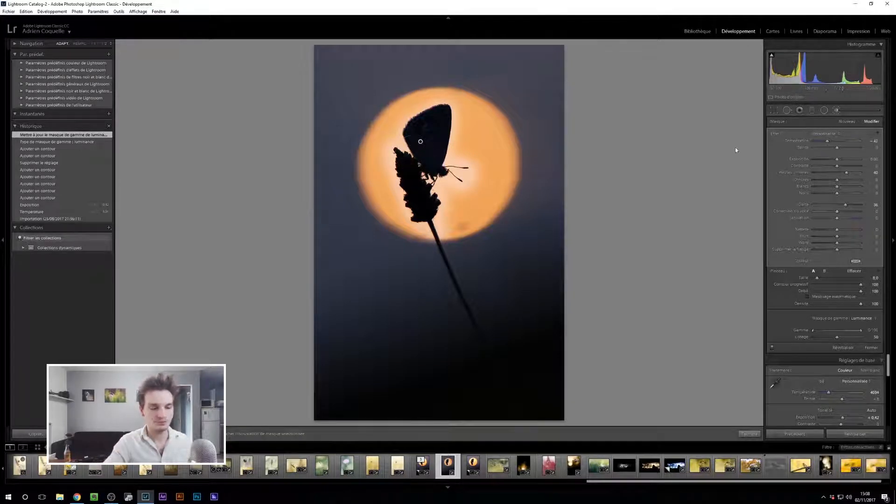
Limit the luminance range to 0/54 so only the dark butterfly and flower stay masked, and check the mask overlay up close.
{"action": "key", "text": "o"}
{"action": "left_click", "coordinate": [435, 174]}
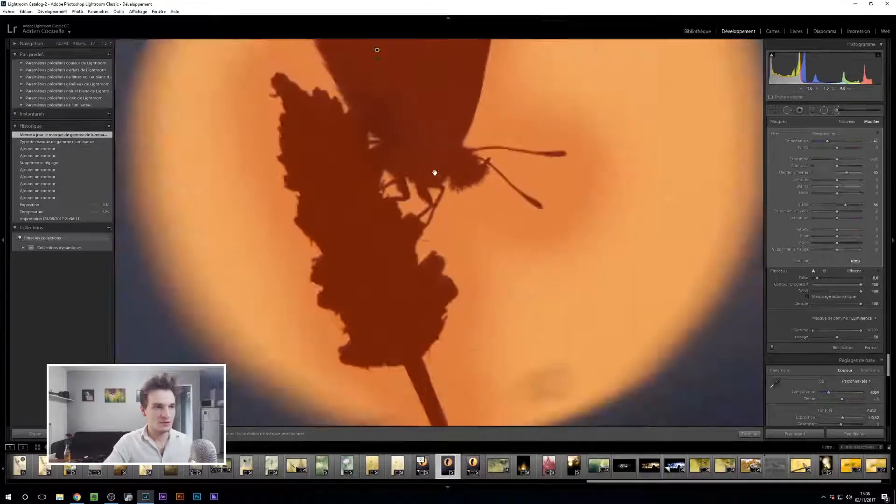
{"action": "left_click_drag", "start_coordinate": [464, 192], "coordinate": [467, 211]}
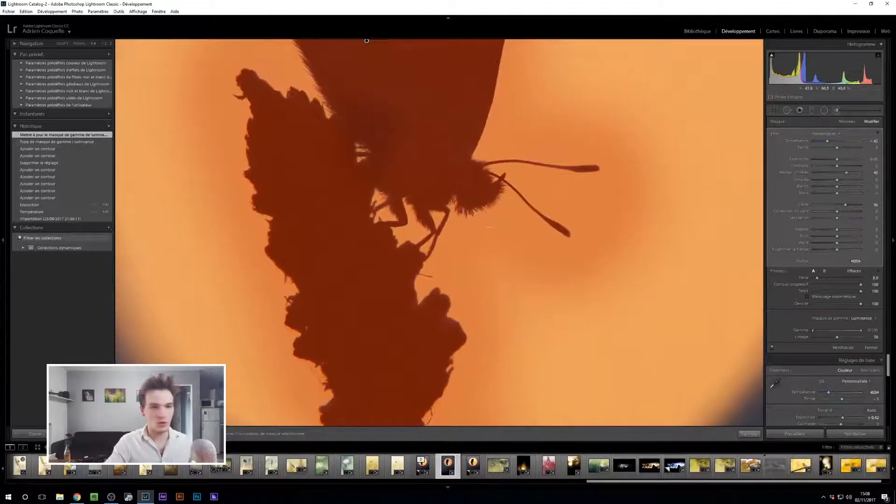
{"action": "left_click_drag", "start_coordinate": [814, 330], "coordinate": [839, 331]}
{"action": "left_click_drag", "start_coordinate": [442, 143], "coordinate": [451, 221]}
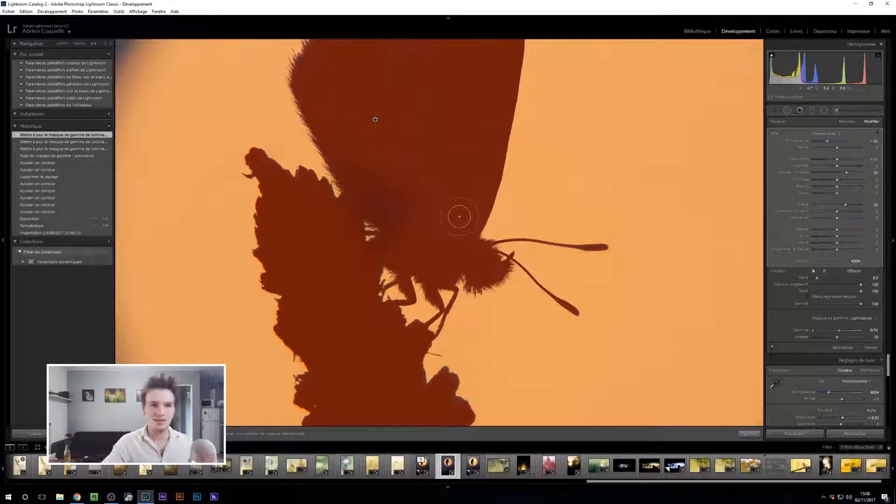
{"action": "key", "text": "z"}
{"action": "key", "text": "o"}
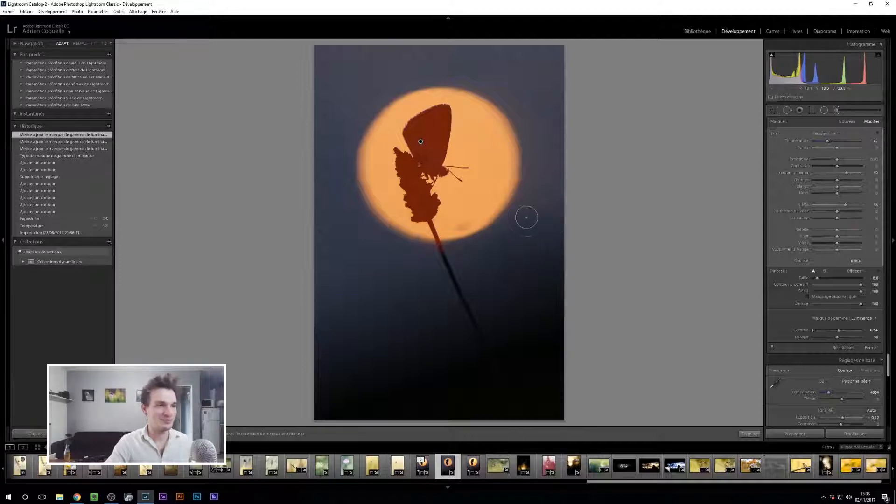
{"action": "key", "text": "o"}
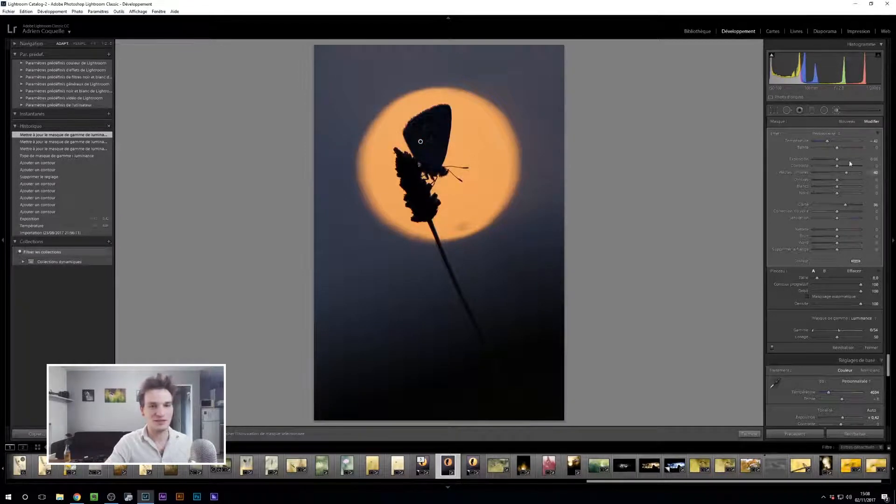
Try a brush exposure of 4.00 on the masked butterfly and flower, and reset it to 0.
{"action": "left_click_drag", "start_coordinate": [838, 159], "coordinate": [867, 156]}
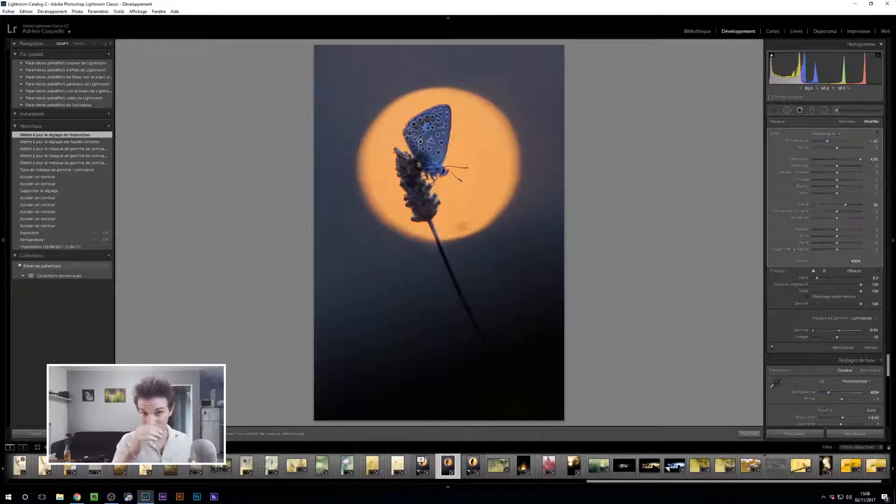
{"action": "mouse_move", "coordinate": [421, 142]}
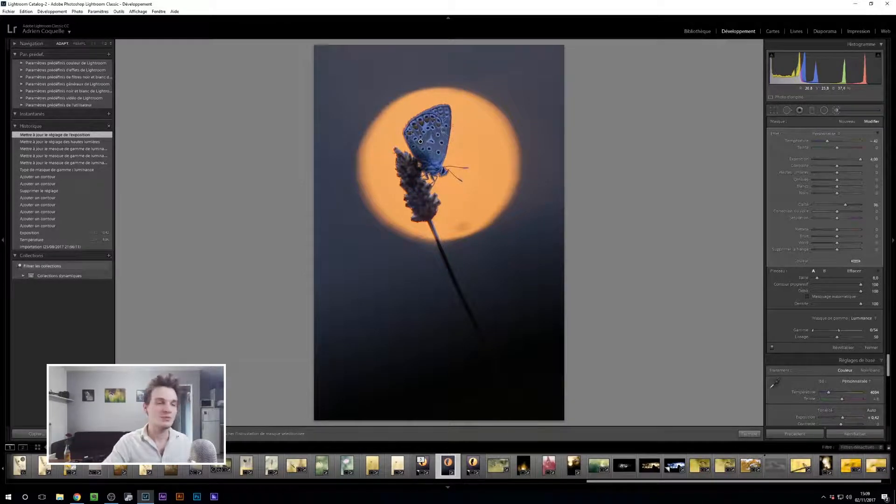
{"action": "double_click", "coordinate": [803, 161]}
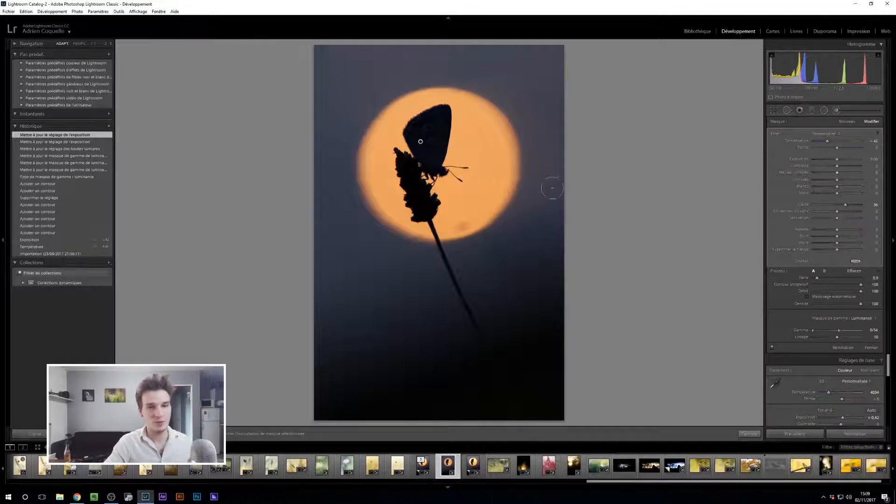
Lower the blacks of the brush adjustment to -28 to deepen the silhouette, and finish the local adjustments.
{"action": "left_click_drag", "start_coordinate": [839, 196], "coordinate": [831, 193]}
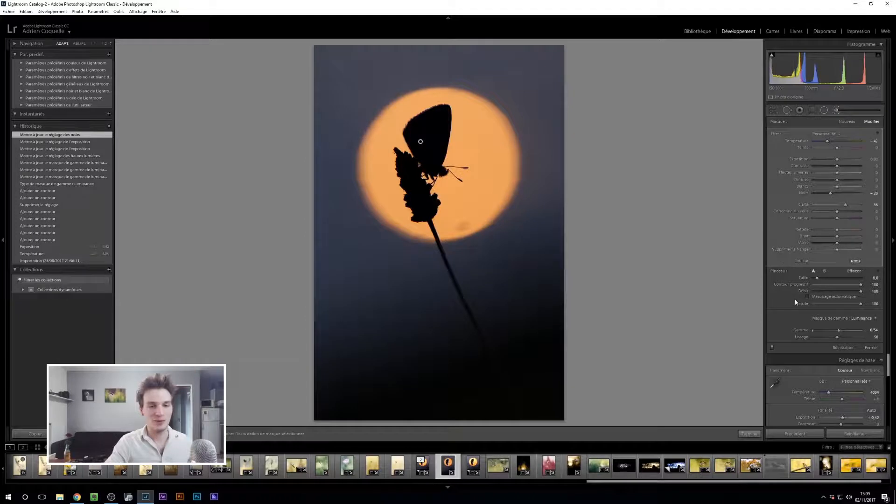
{"action": "left_click", "coordinate": [825, 110]}
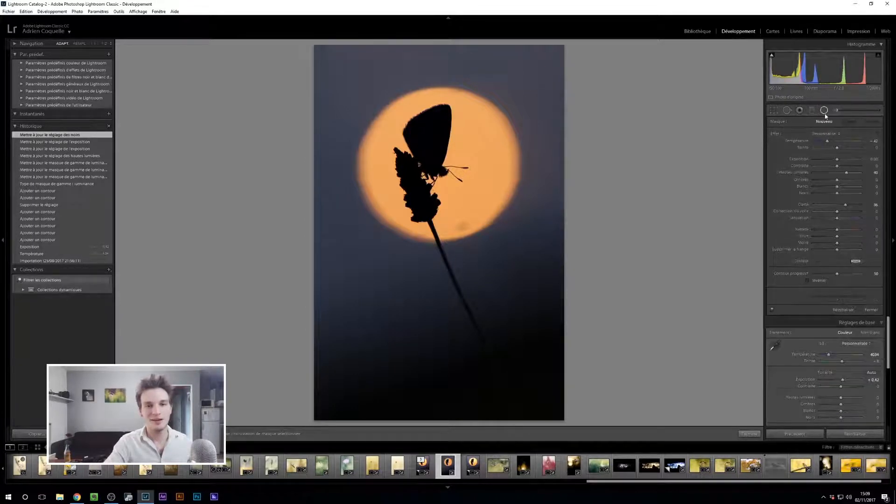
{"action": "left_click", "coordinate": [750, 434]}
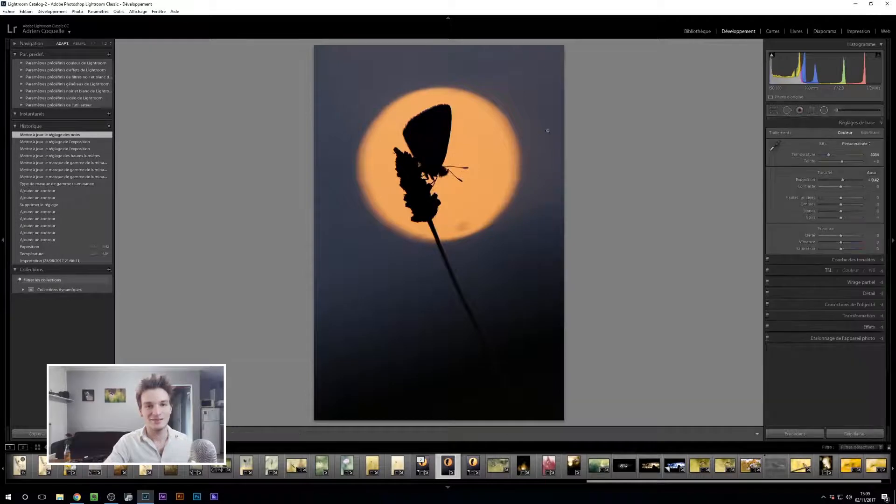
Draw a radial filter just around the sun's disc and reset its highlights and clarity to 0.
{"action": "left_click", "coordinate": [821, 110]}
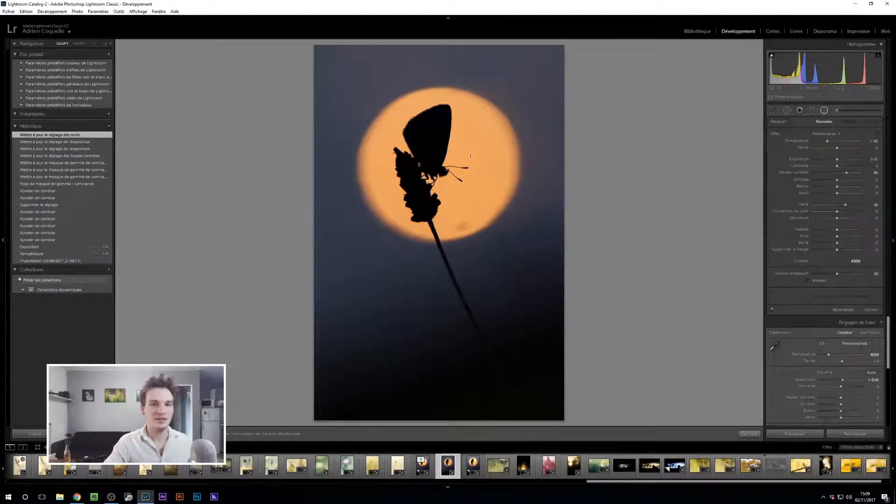
{"action": "left_click_drag", "start_coordinate": [435, 166], "coordinate": [354, 78]}
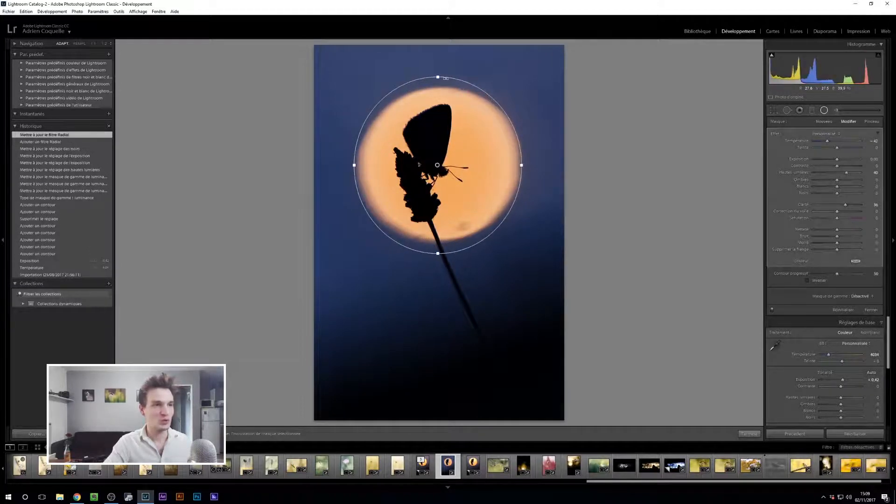
{"action": "left_click_drag", "start_coordinate": [522, 165], "coordinate": [524, 165]}
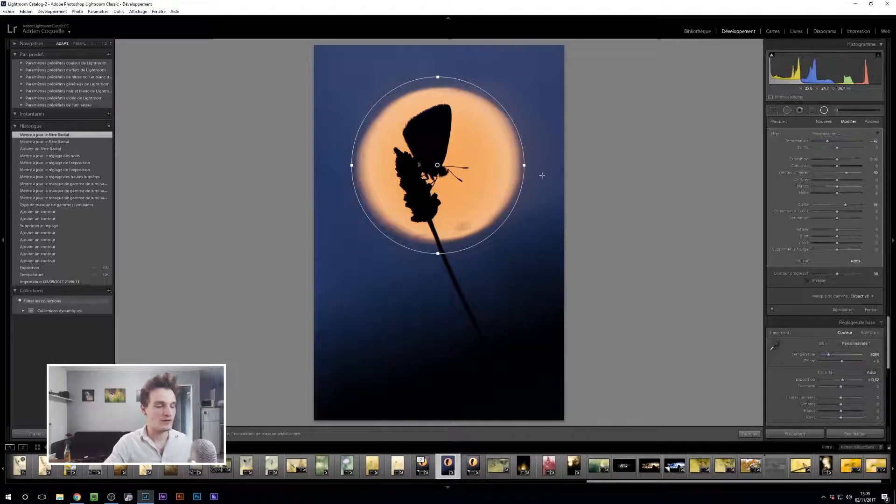
{"action": "double_click", "coordinate": [799, 173]}
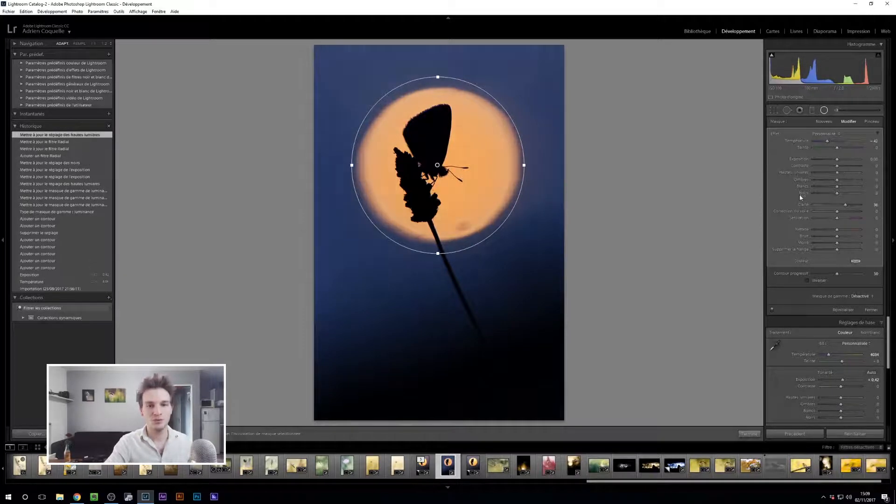
{"action": "double_click", "coordinate": [803, 205]}
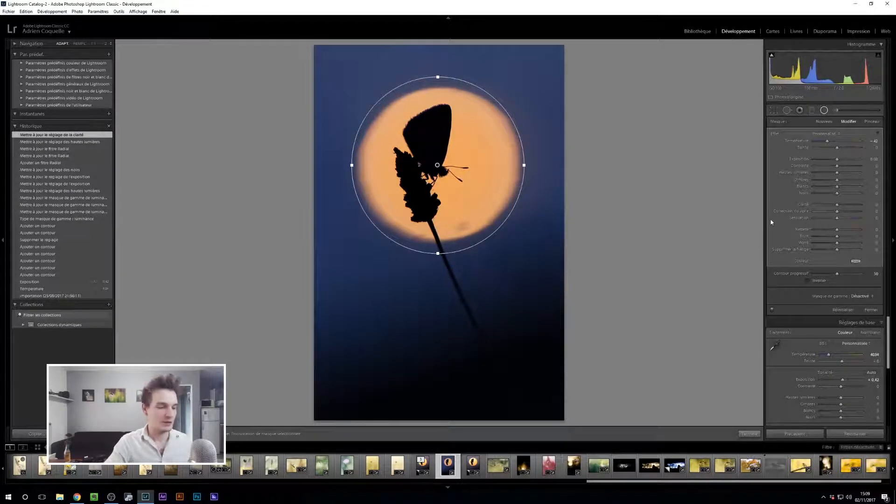
Invert the radial filter's mask to affect the sun, with exposure 1.91 and feather 35.
{"action": "left_click", "coordinate": [808, 281]}
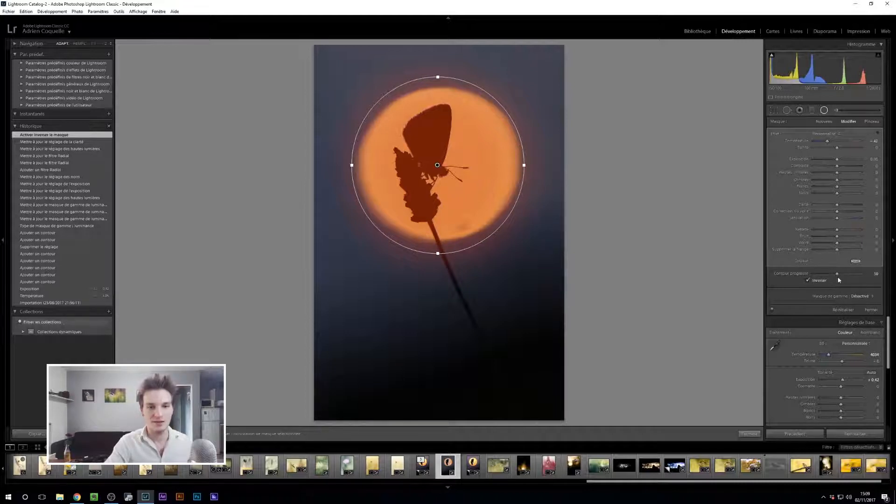
{"action": "left_click_drag", "start_coordinate": [837, 272], "coordinate": [813, 276]}
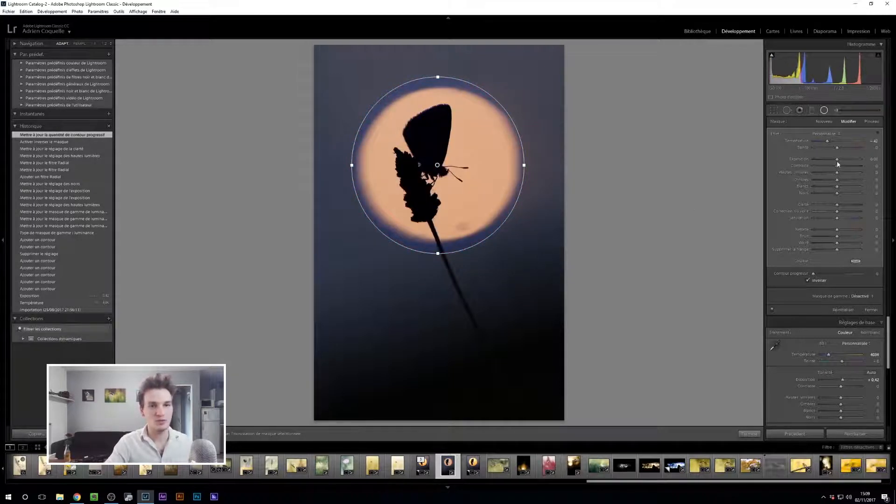
{"action": "left_click_drag", "start_coordinate": [844, 163], "coordinate": [850, 163]}
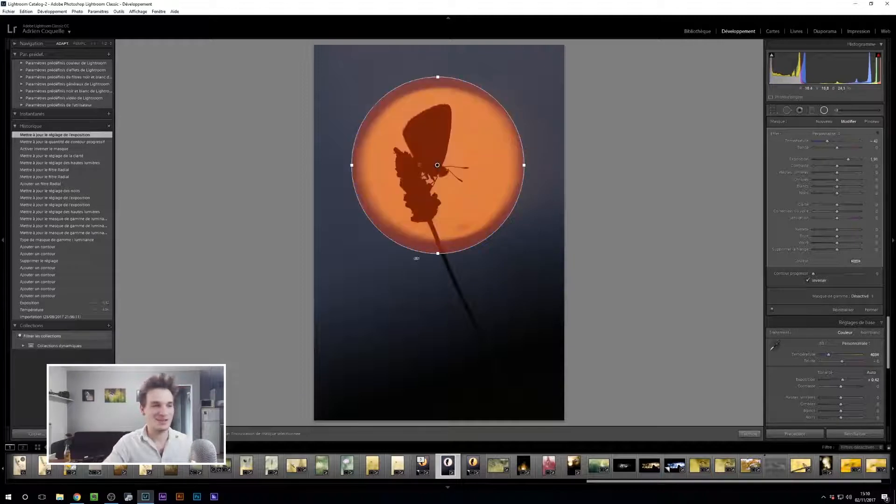
{"action": "left_click_drag", "start_coordinate": [821, 275], "coordinate": [830, 276]}
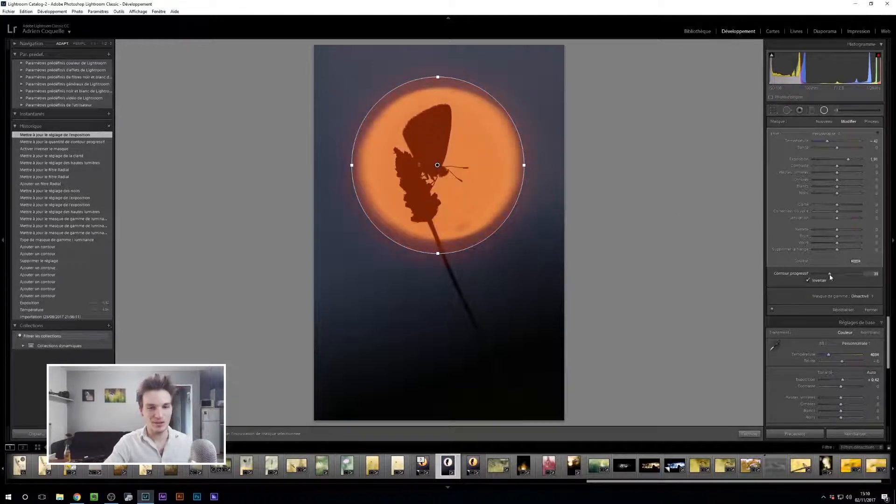
Set the radial filter's range mask to Color and sample the orange of the sun beside the butterfly.
{"action": "left_click", "coordinate": [865, 298]}
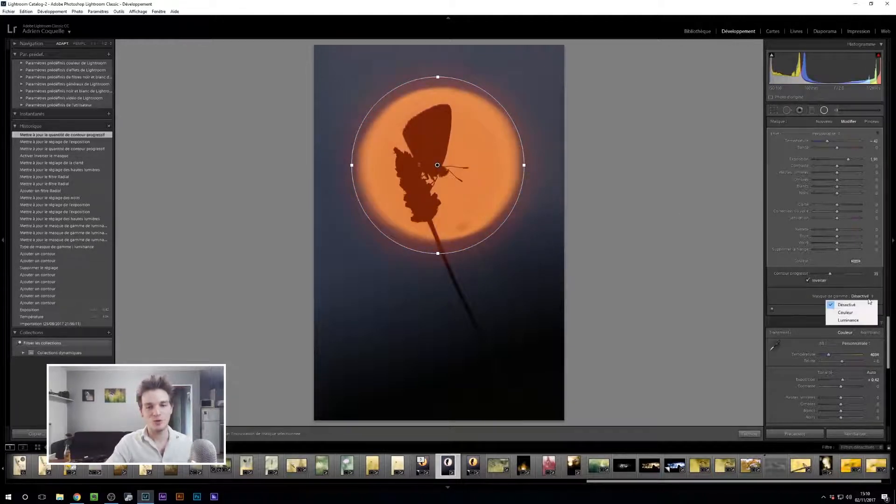
{"action": "left_click", "coordinate": [853, 314]}
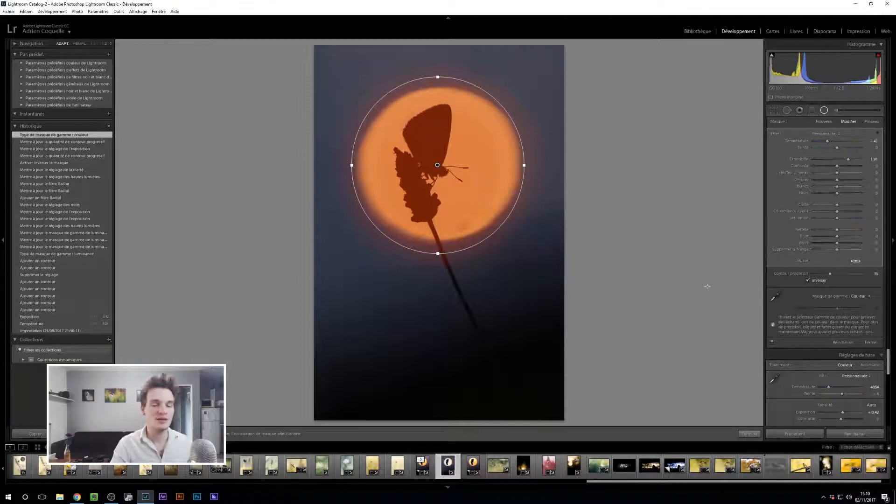
{"action": "left_click", "coordinate": [774, 296]}
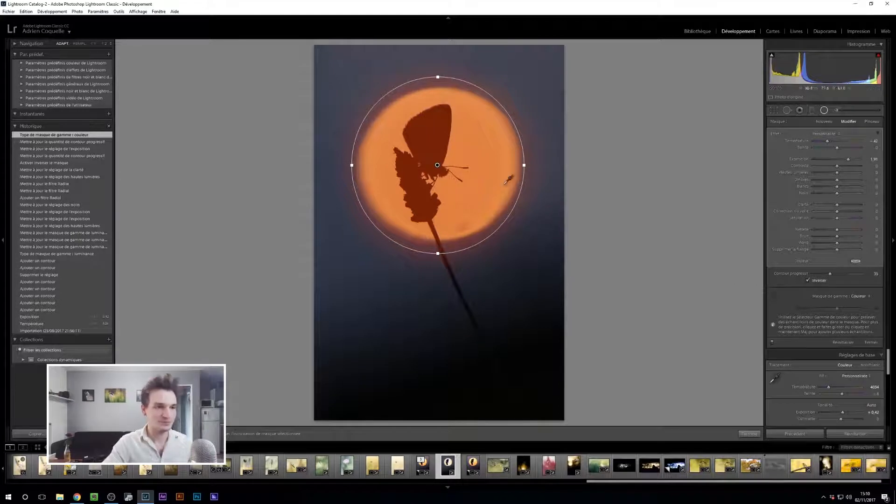
{"action": "left_click", "coordinate": [479, 152]}
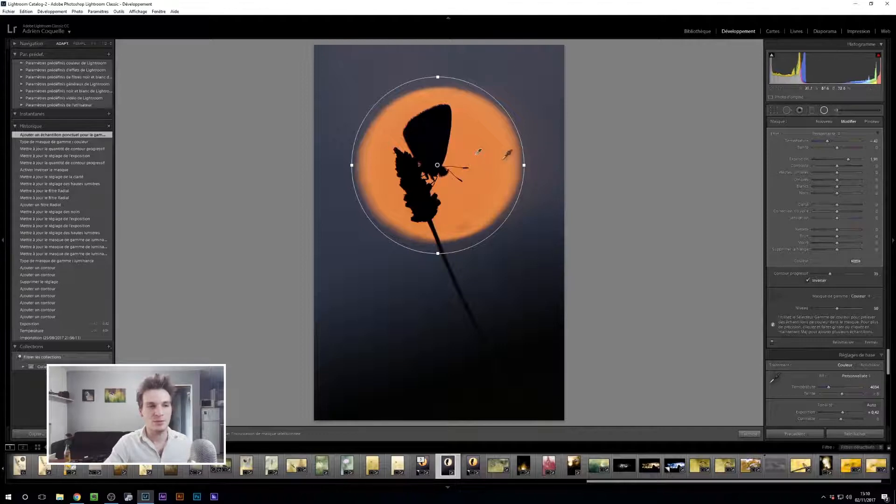
Refine the color range mask with an area sample and several point samples across the sun, undoing a trial sample of the background sky.
{"action": "left_click_drag", "start_coordinate": [476, 163], "coordinate": [499, 183]}
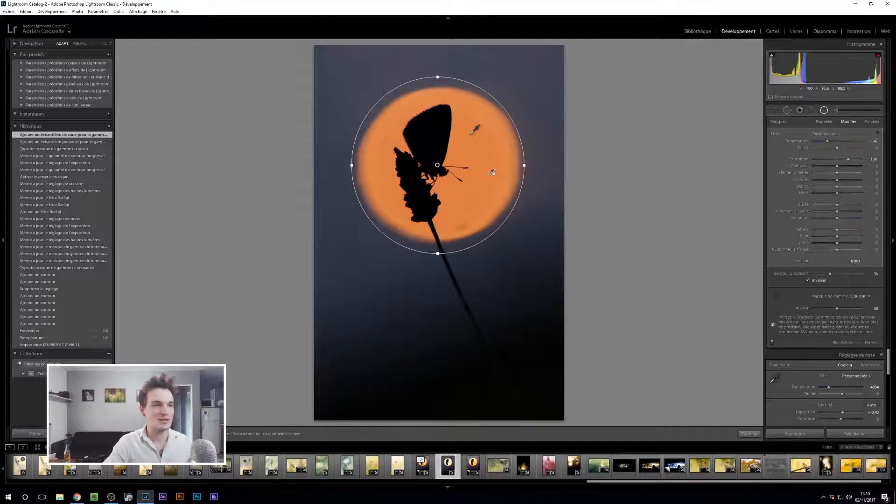
{"action": "left_click", "coordinate": [470, 134]}
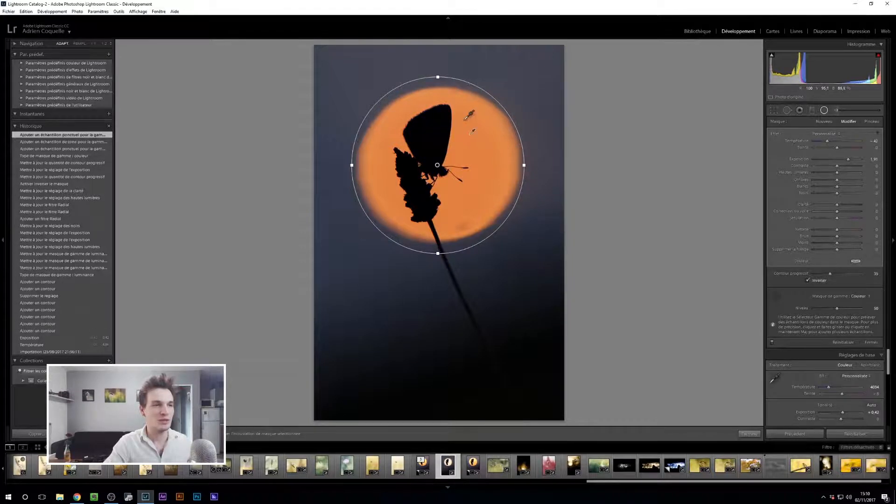
{"action": "left_click", "coordinate": [490, 163]}
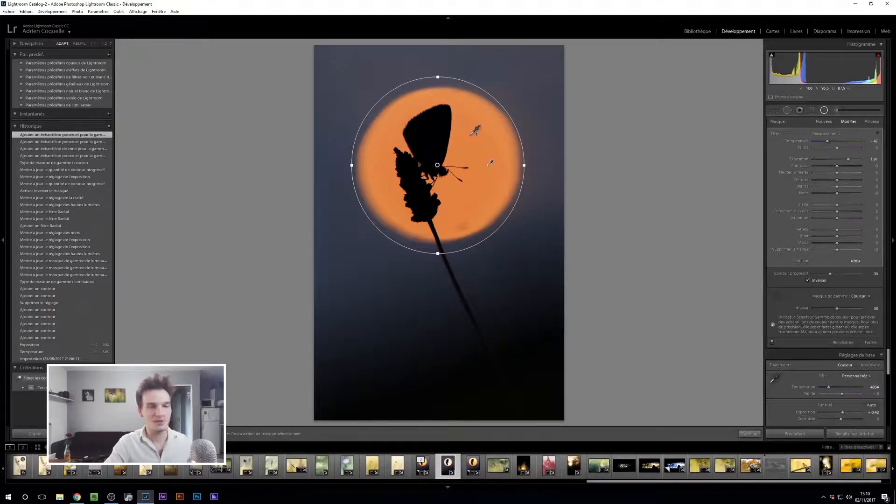
{"action": "left_click", "coordinate": [474, 132]}
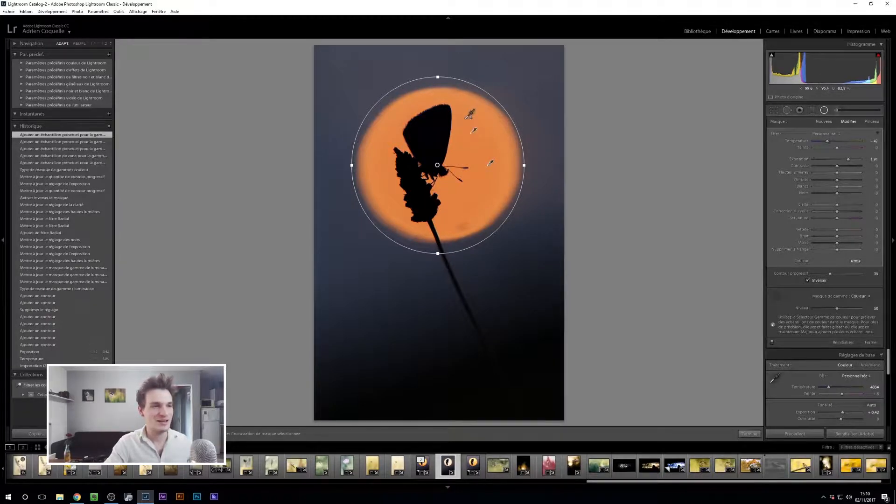
{"action": "left_click", "coordinate": [388, 137]}
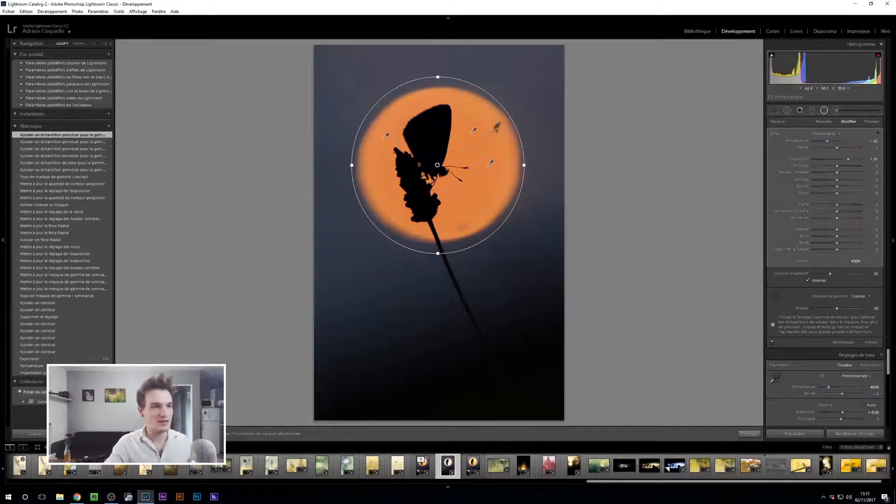
{"action": "left_click", "coordinate": [529, 90]}
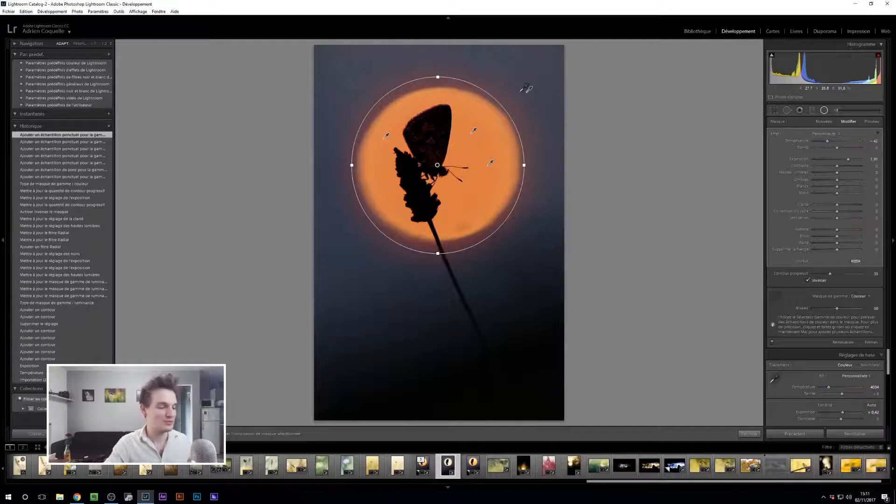
{"action": "key", "text": "ctrl+z"}
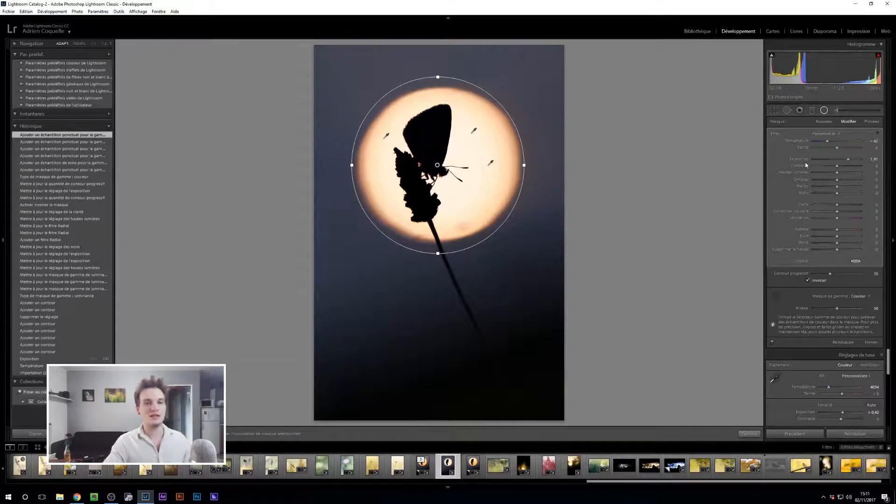
Lower the radial filter's feather to 12 while trying an exposure of -4.00, and reset the exposure to 0.
{"action": "left_click", "coordinate": [822, 162]}
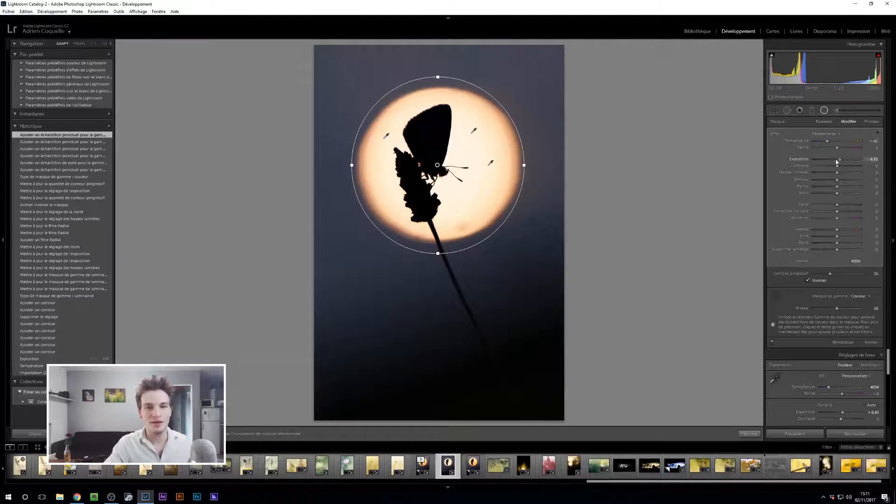
{"action": "left_click_drag", "start_coordinate": [817, 164], "coordinate": [815, 165]}
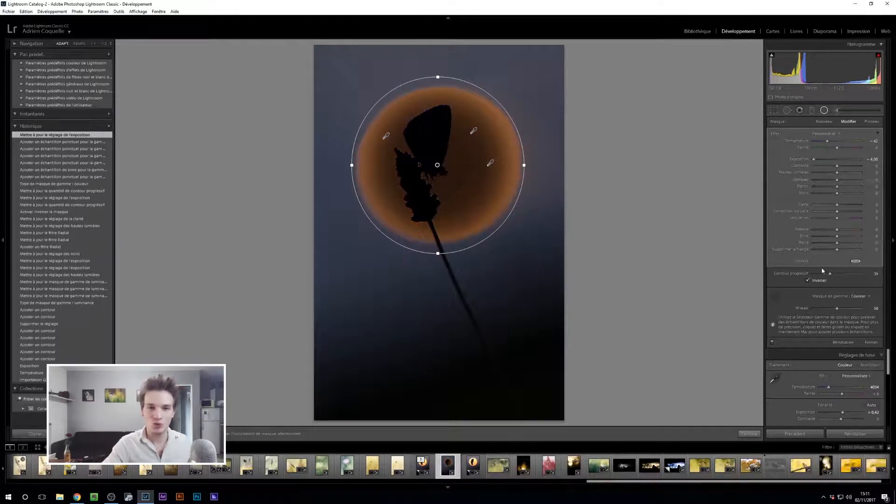
{"action": "left_click_drag", "start_coordinate": [831, 273], "coordinate": [821, 275]}
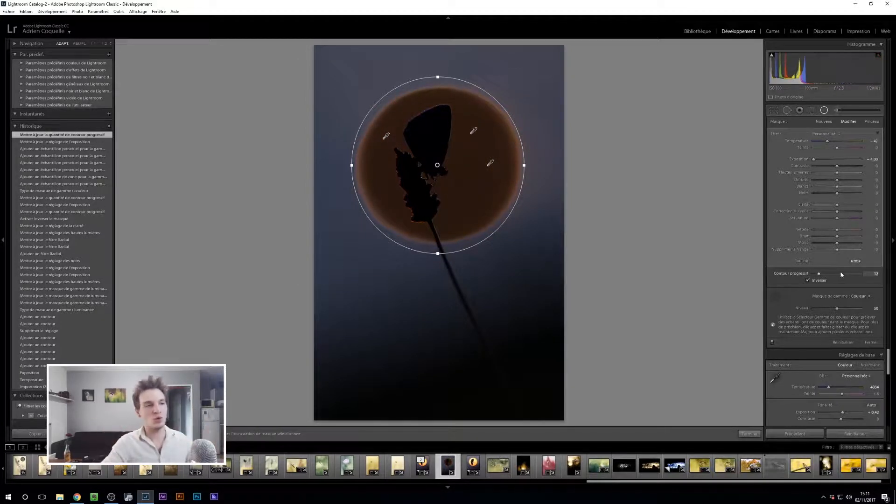
{"action": "double_click", "coordinate": [803, 158]}
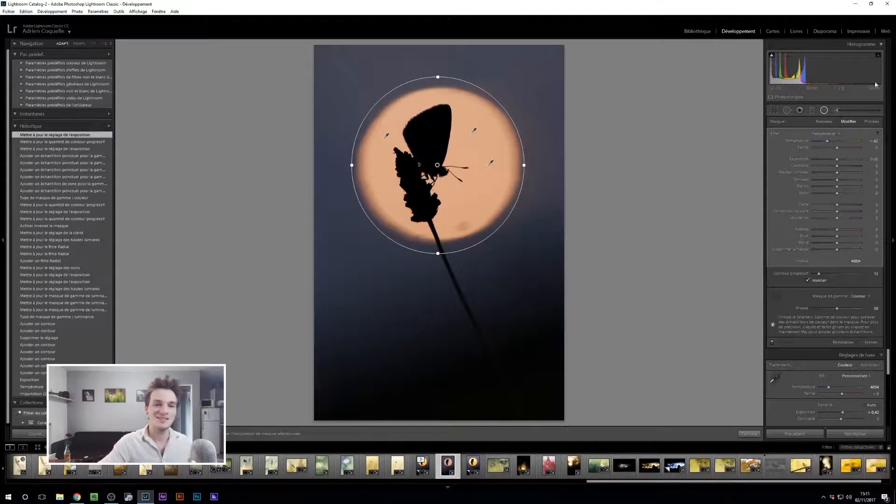
Warm and brighten the masked sun with temperature 18 and exposure 0.54, and finish the radial filter.
{"action": "double_click", "coordinate": [800, 141]}
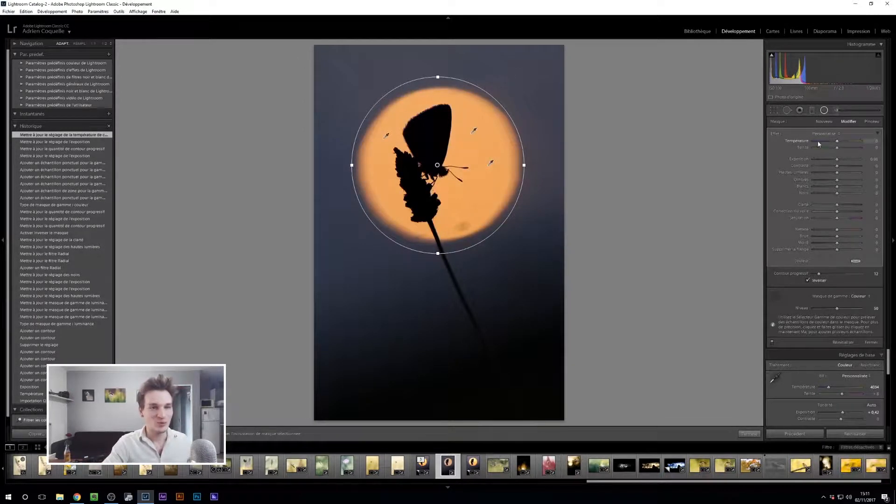
{"action": "left_click_drag", "start_coordinate": [834, 142], "coordinate": [840, 159]}
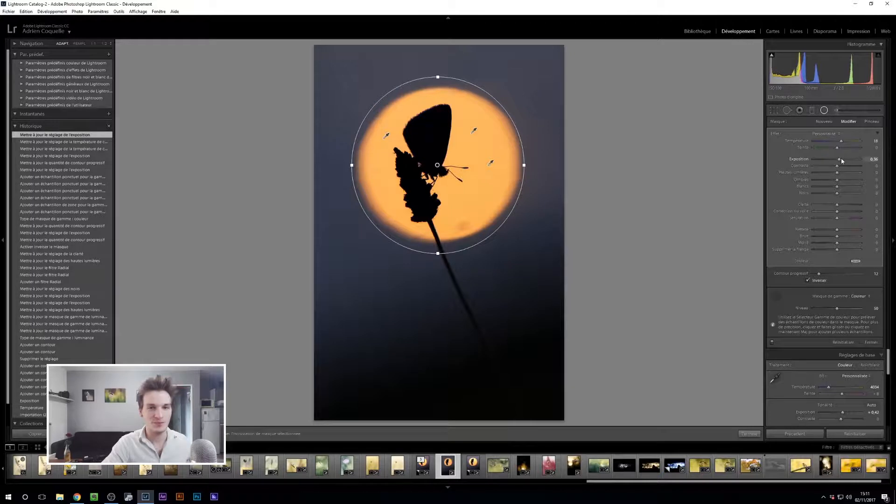
{"action": "left_click_drag", "start_coordinate": [840, 160], "coordinate": [840, 160]}
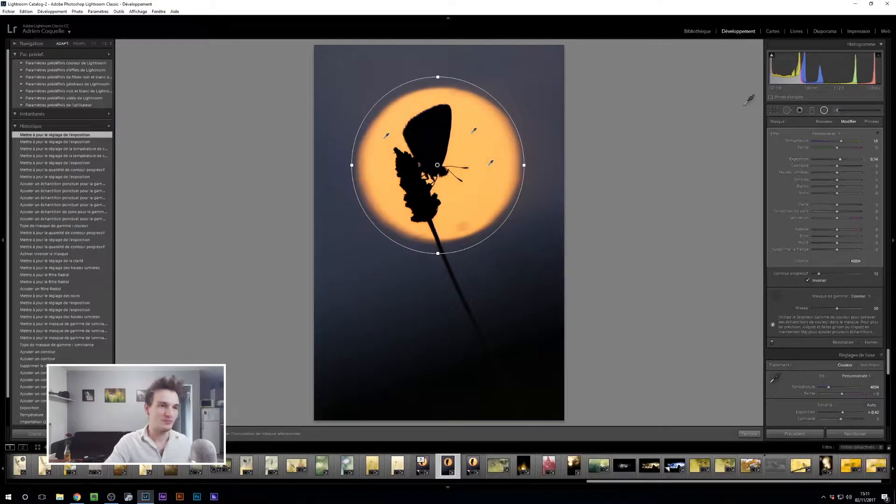
{"action": "left_click", "coordinate": [825, 111]}
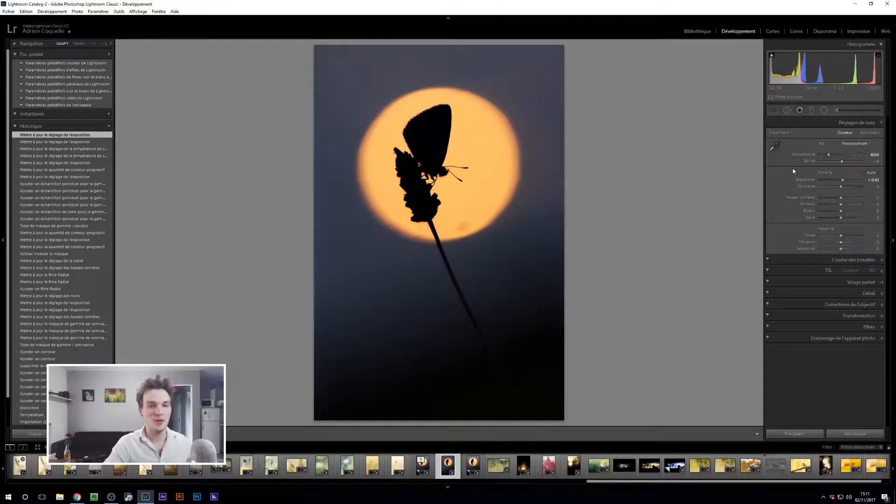
Draw a second radial filter centered on the sun, show its mask overlay over the background, and reset its temperature to 0.
{"action": "left_click", "coordinate": [824, 111]}
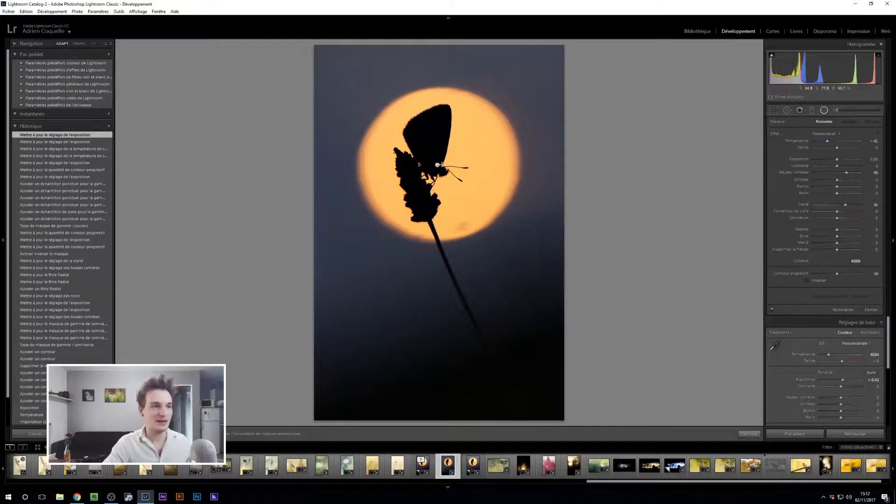
{"action": "mouse_move", "coordinate": [441, 165]}
{"action": "left_mouse_down"}
{"action": "mouse_move", "coordinate": [386, 90]}
{"action": "mouse_move", "coordinate": [363, 84]}
{"action": "left_mouse_up"}
{"action": "left_click_drag", "start_coordinate": [442, 164], "coordinate": [438, 164]}
{"action": "key", "text": "o"}
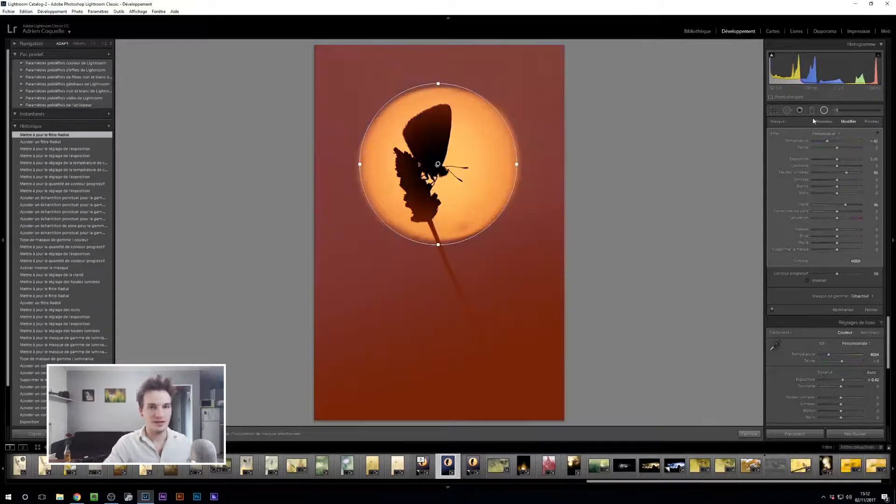
{"action": "double_click", "coordinate": [798, 143]}
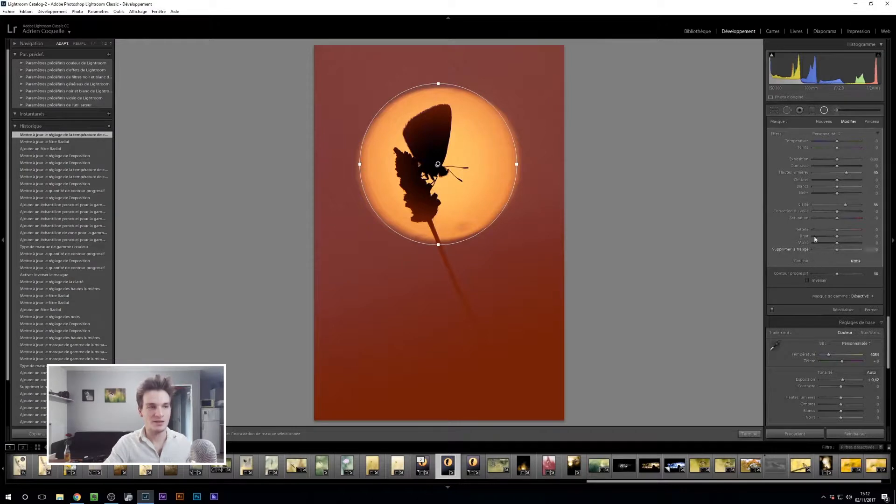
Set the second radial filter's range mask to Color and sample the blue-grey sky beside the sun.
{"action": "left_click", "coordinate": [854, 300]}
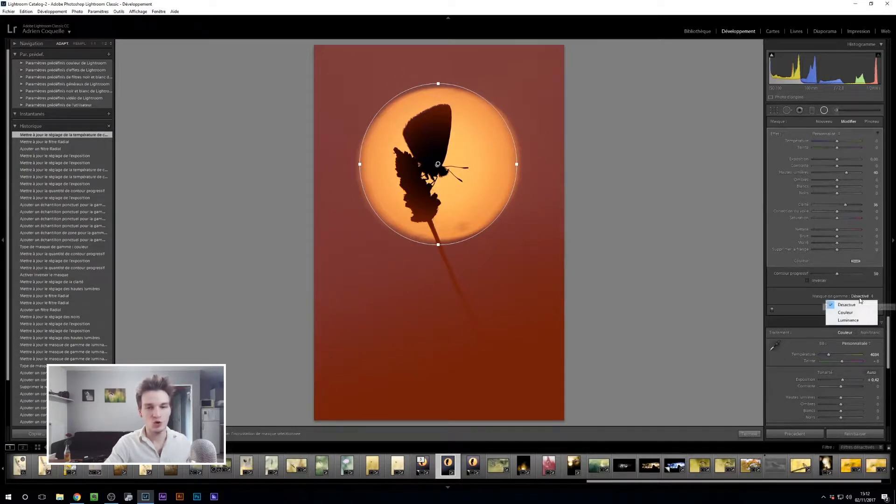
{"action": "left_click", "coordinate": [841, 308]}
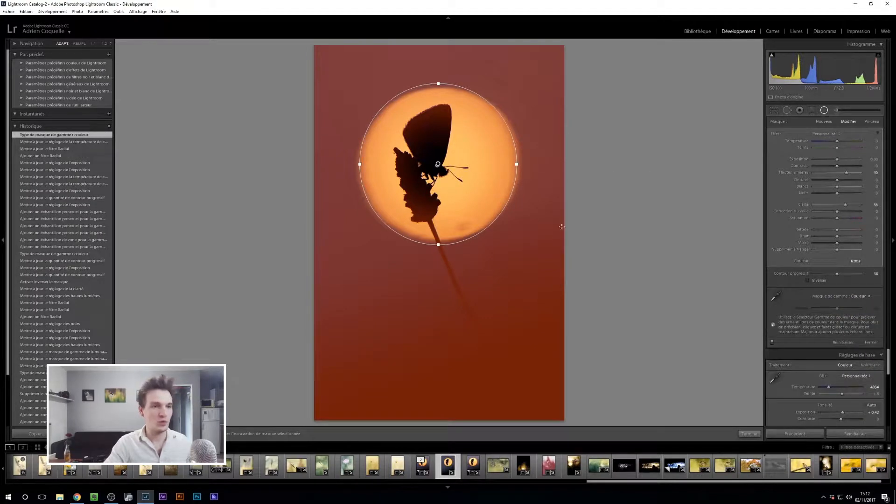
{"action": "left_click", "coordinate": [777, 296]}
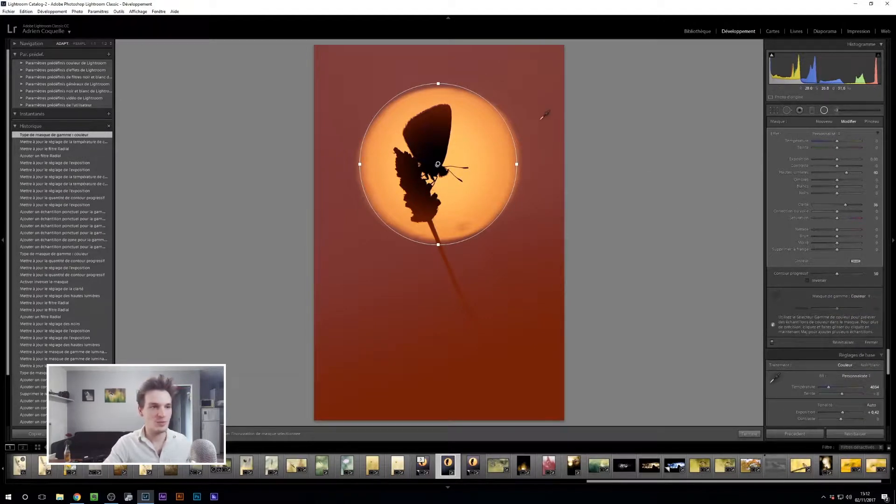
{"action": "left_click", "coordinate": [541, 119]}
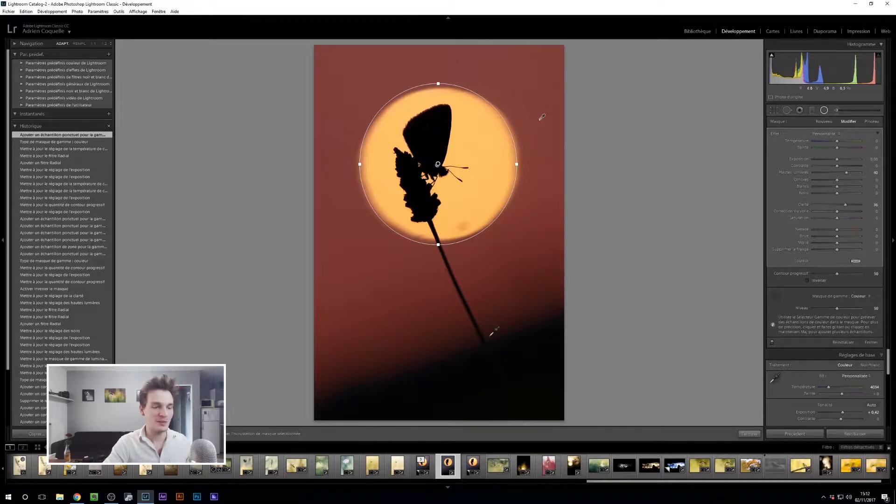
Hide the second radial filter's mask overlay and raise the masked sky's exposure to 0.30 and clarity to 42.
{"action": "key", "text": "o"}
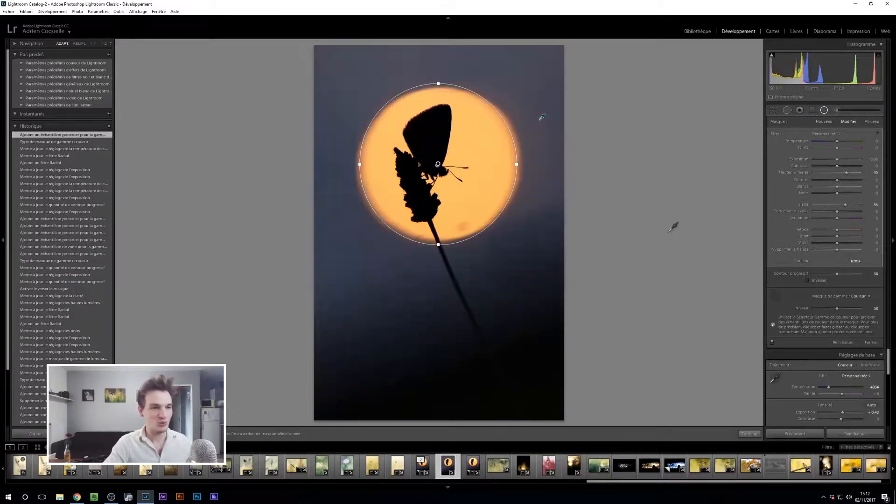
{"action": "left_click_drag", "start_coordinate": [837, 161], "coordinate": [840, 161]}
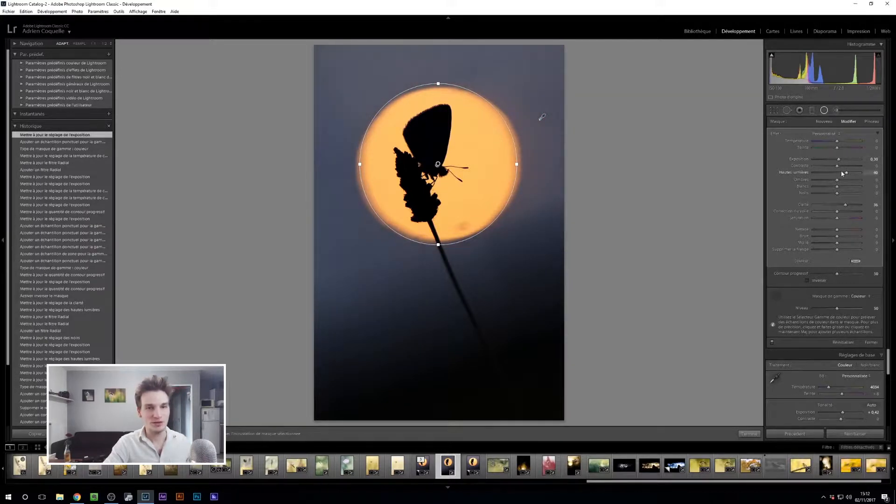
{"action": "left_click_drag", "start_coordinate": [845, 205], "coordinate": [848, 207]}
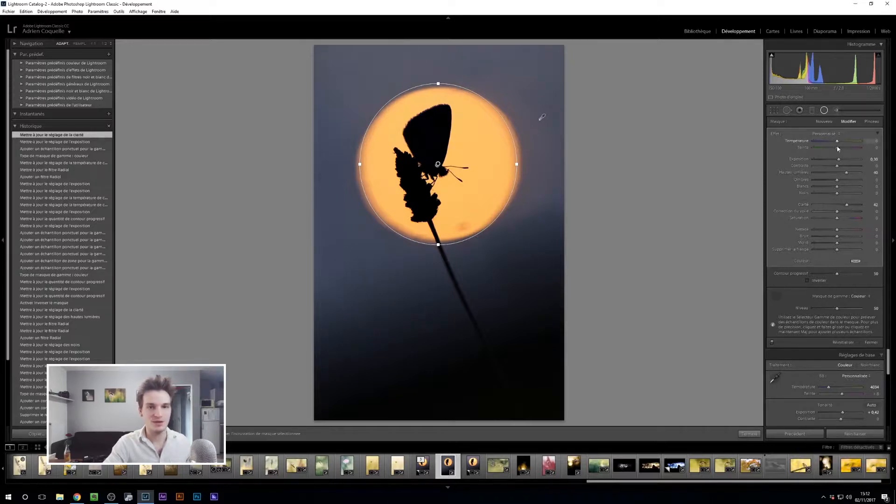
Cool the masked sky to temperature -22, toggle the mask overlay to check it, and finish the radial filter.
{"action": "left_click_drag", "start_coordinate": [837, 142], "coordinate": [833, 143]}
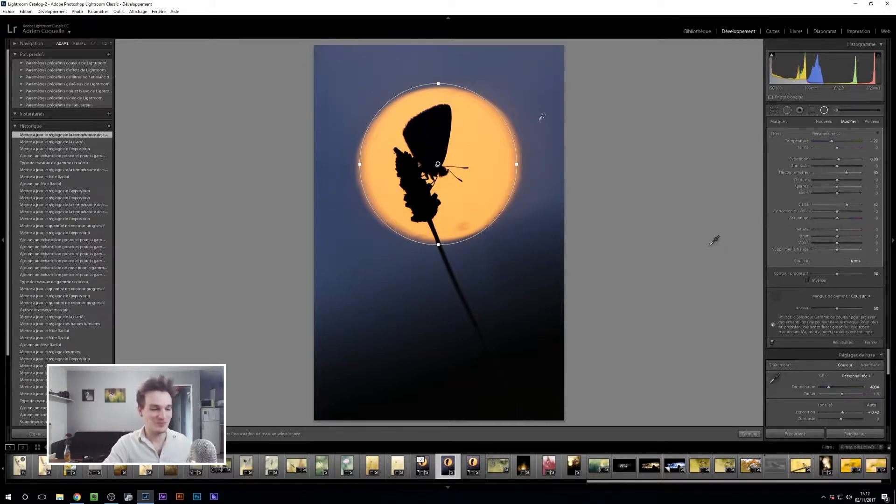
{"action": "key", "text": "o"}
{"action": "key", "text": "o"}
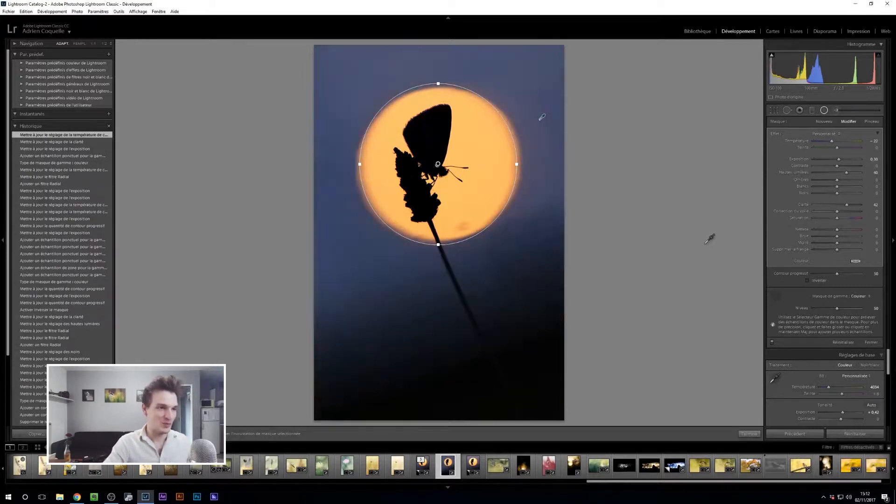
{"action": "left_click", "coordinate": [823, 111]}
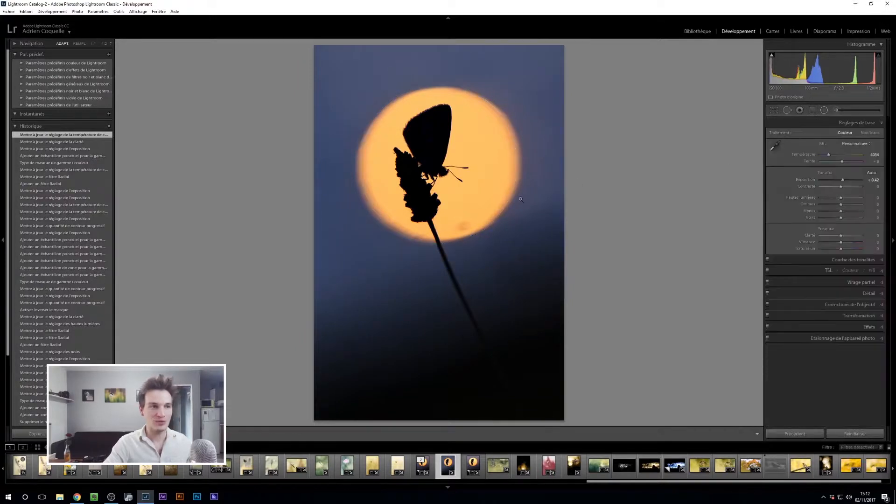